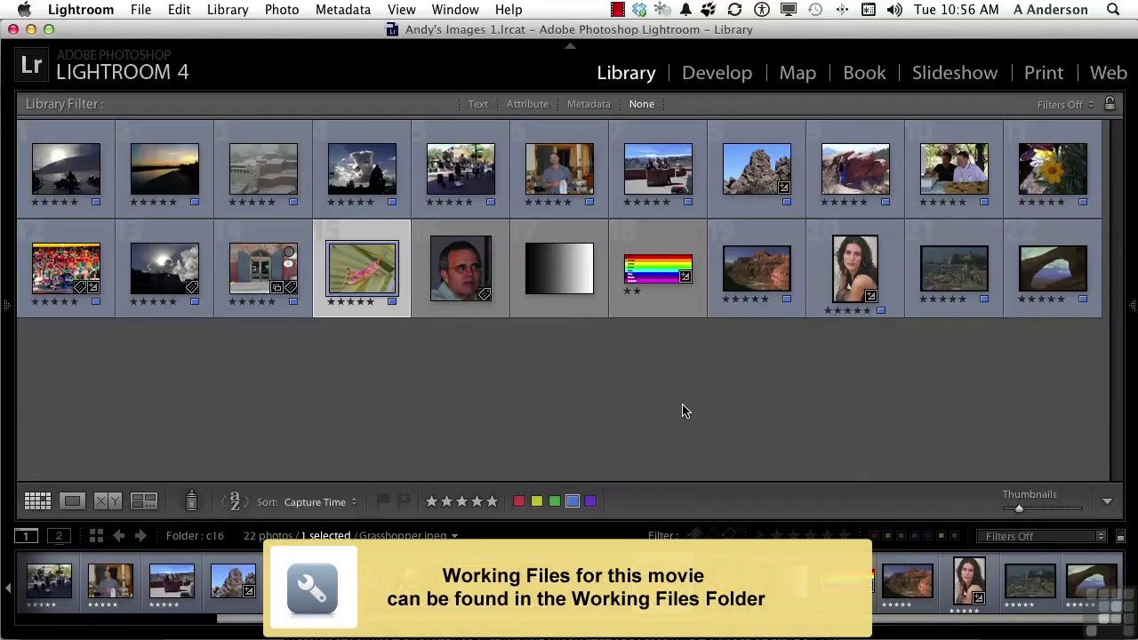
Open Colors.tif in the Develop module and show its HSL adjustments
click(659, 278)
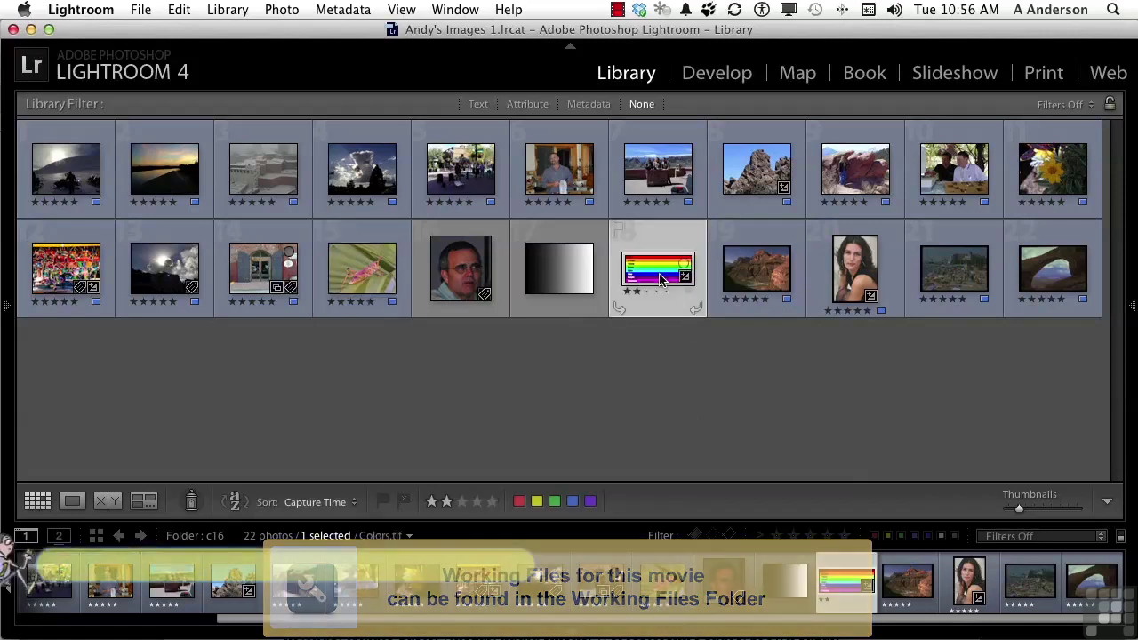
click(715, 72)
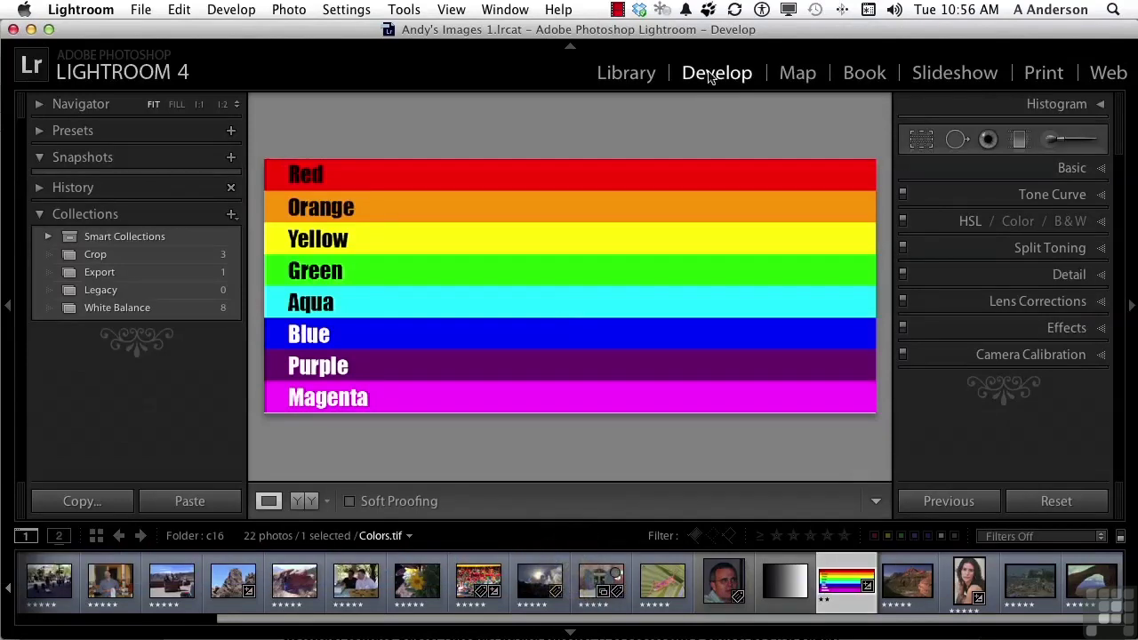
click(968, 222)
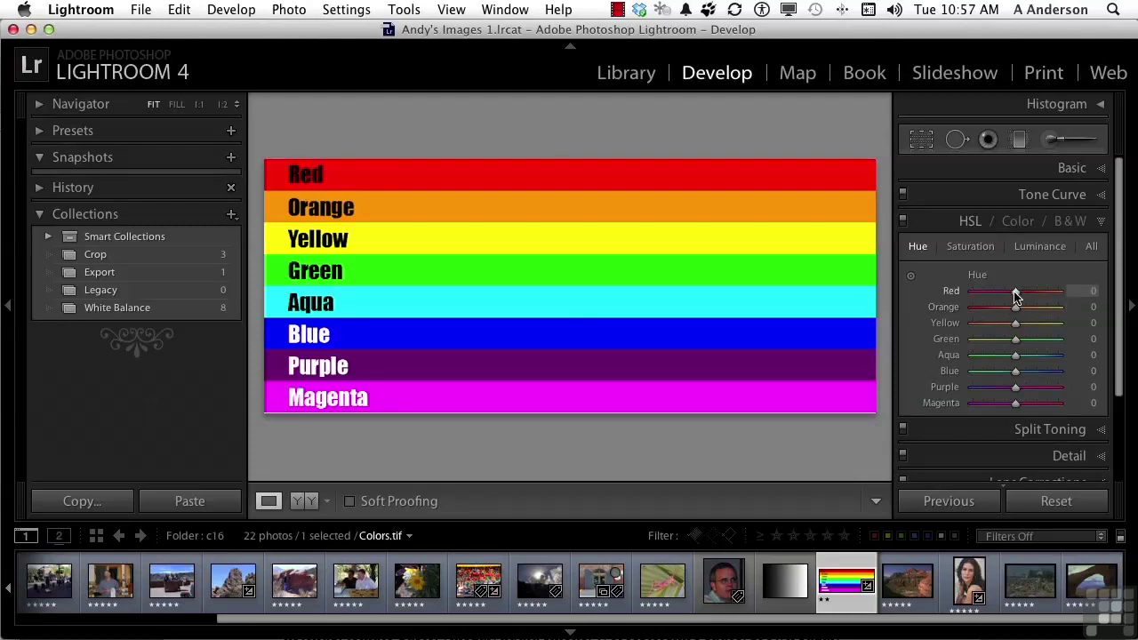
Try lower Hue values for yellow (about -59) and magenta, resetting each one to 0
drag(1015, 296, 991, 328)
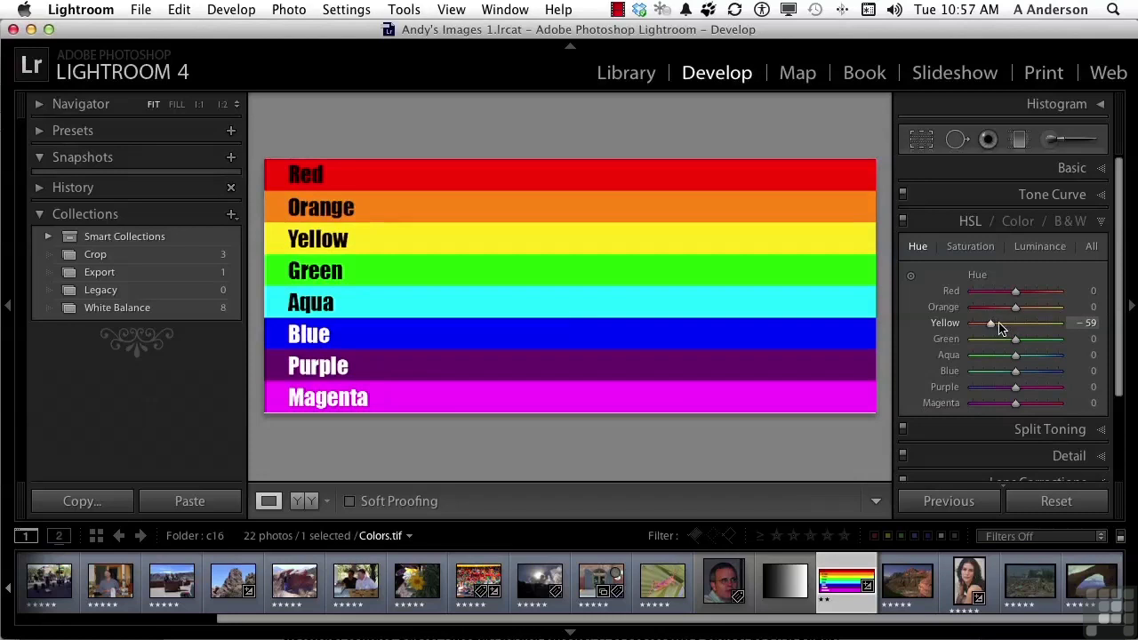
double_click(993, 328)
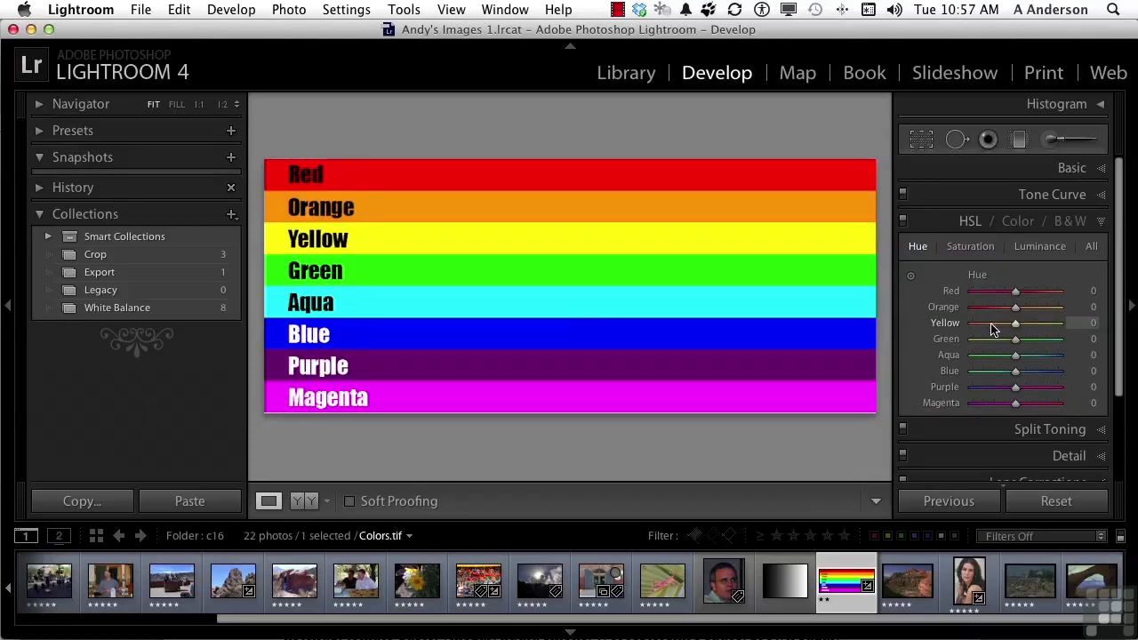
mouse_move(1014, 404)
mouse_down()
mouse_move(1044, 406)
mouse_move(953, 407)
mouse_move(993, 409)
mouse_up()
double_click(993, 407)
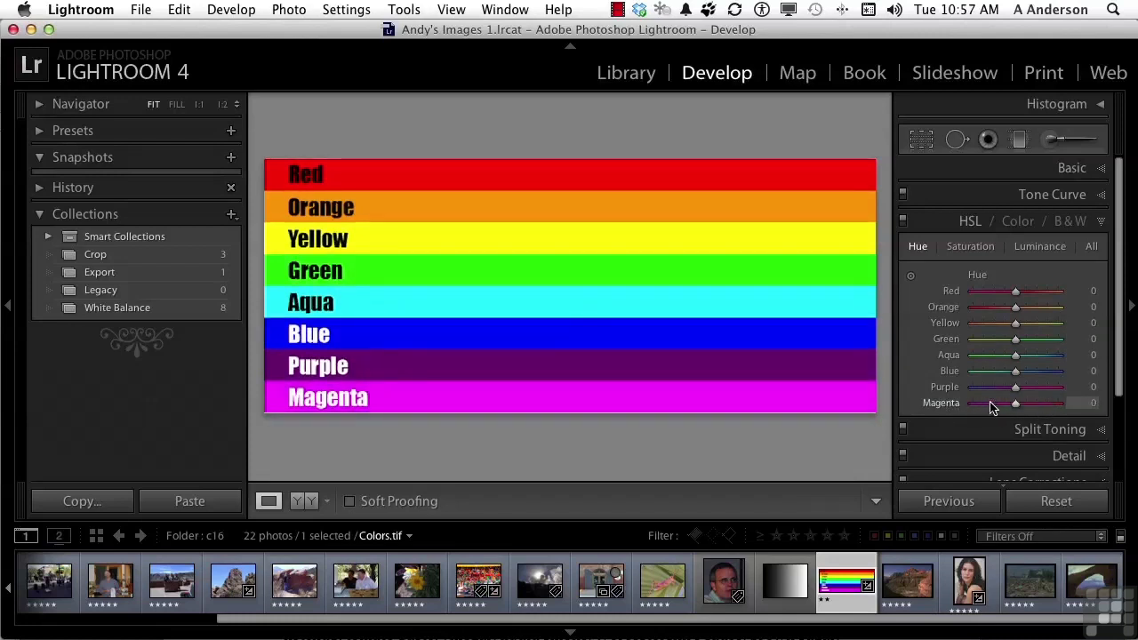
Try changing the Saturation of red and blue, resetting each one to 0
click(964, 253)
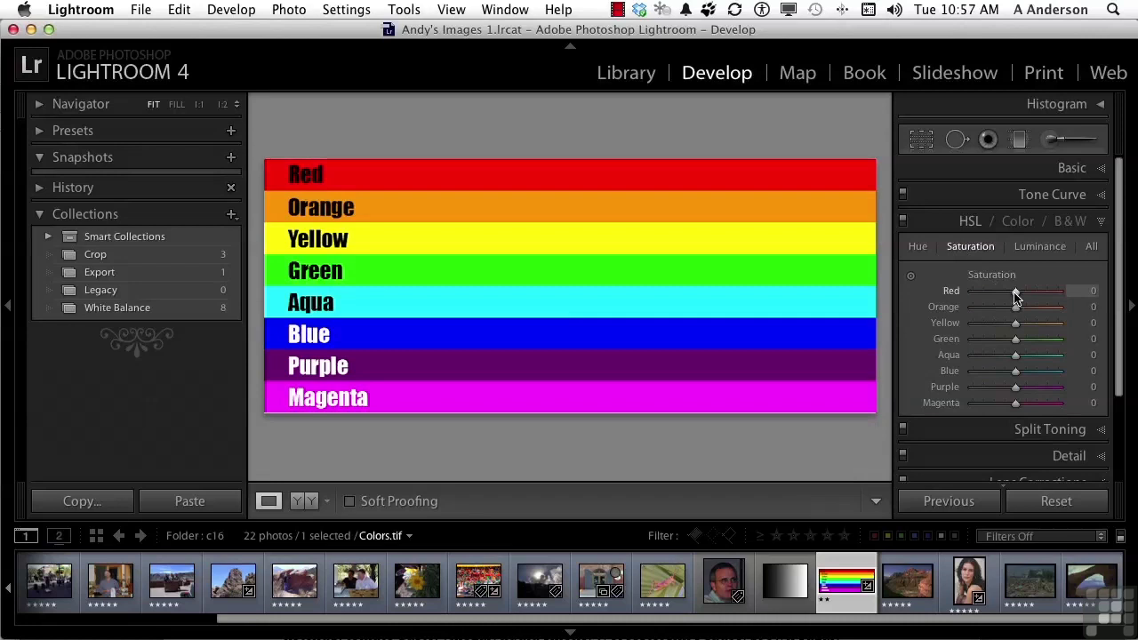
drag(1012, 294, 1044, 295)
double_click(1044, 295)
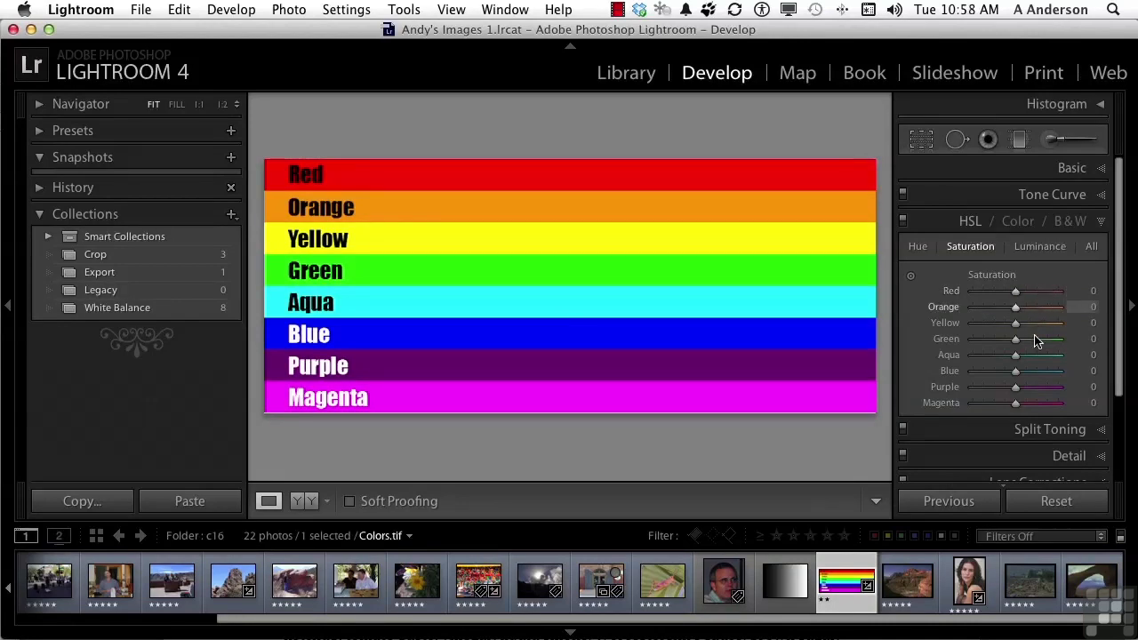
mouse_move(1016, 374)
mouse_down()
mouse_move(954, 378)
mouse_move(1092, 399)
mouse_move(1015, 384)
mouse_up()
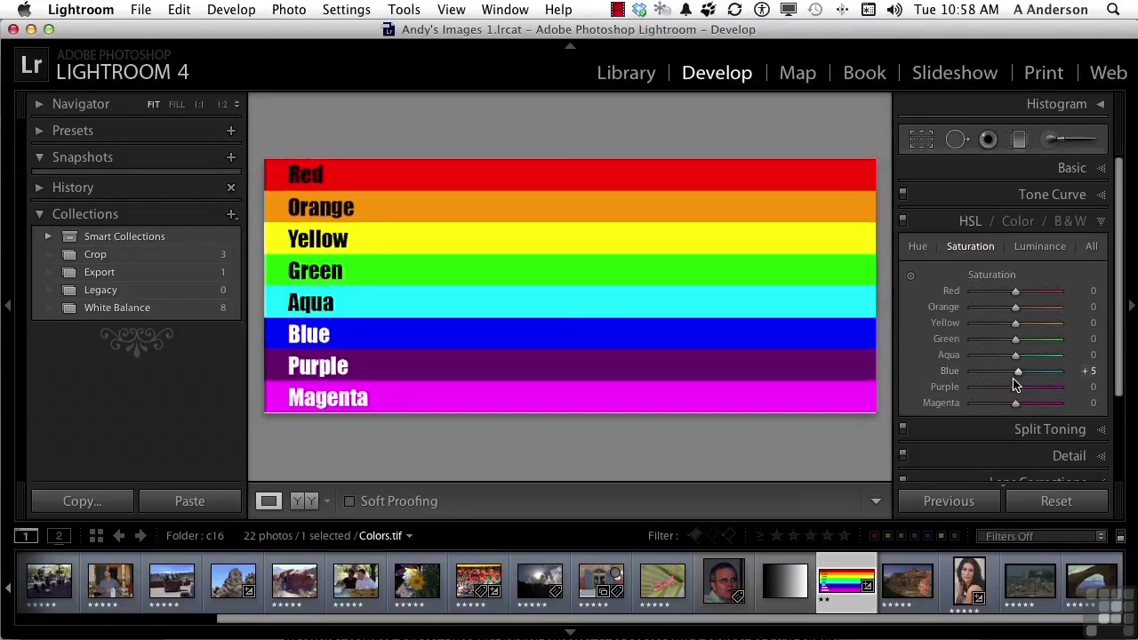
double_click(1017, 373)
Set the Luminance of red to -6, green to +41 and purple to +100
click(1042, 248)
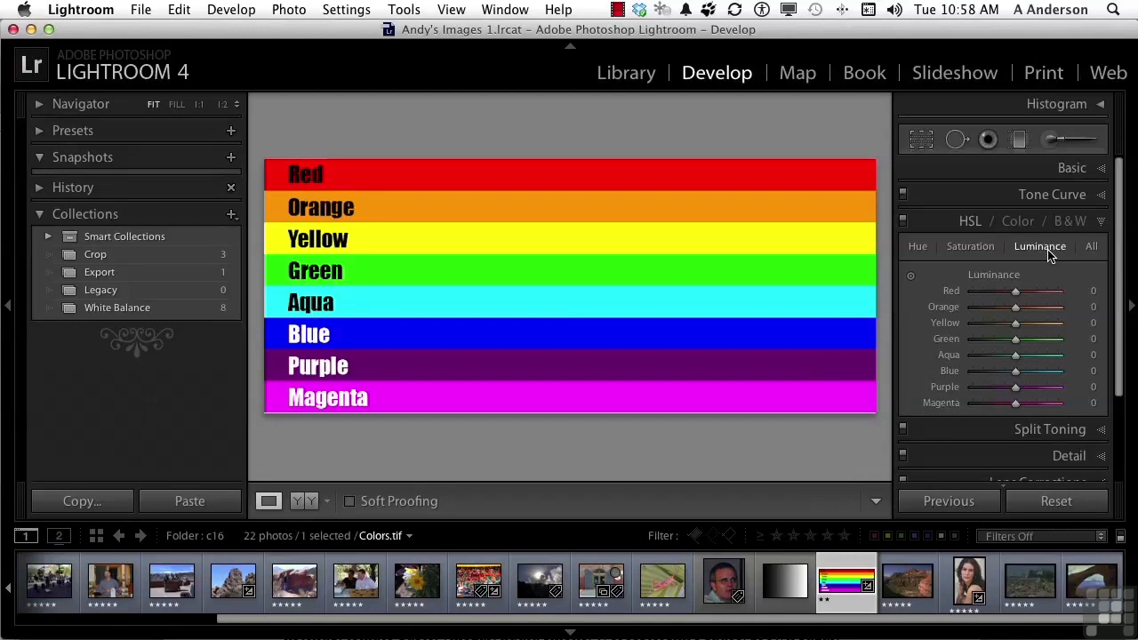
mouse_move(1016, 292)
mouse_down()
mouse_move(1063, 291)
mouse_move(949, 304)
mouse_move(1014, 296)
mouse_up()
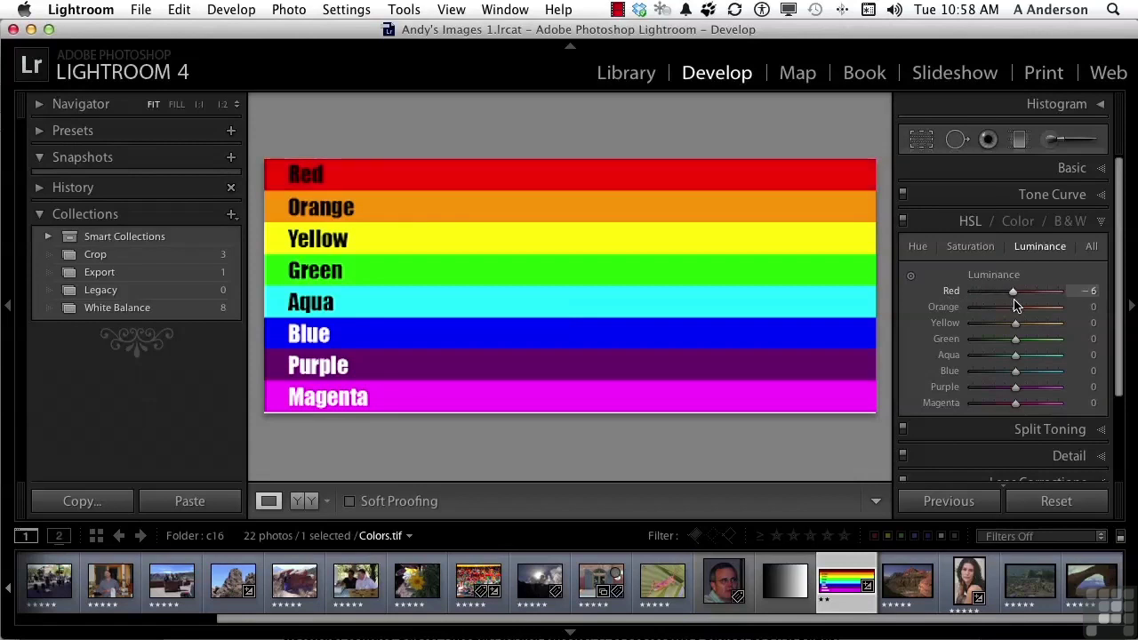
mouse_move(1016, 343)
mouse_down()
mouse_move(944, 339)
mouse_move(1062, 349)
mouse_move(1031, 351)
mouse_up()
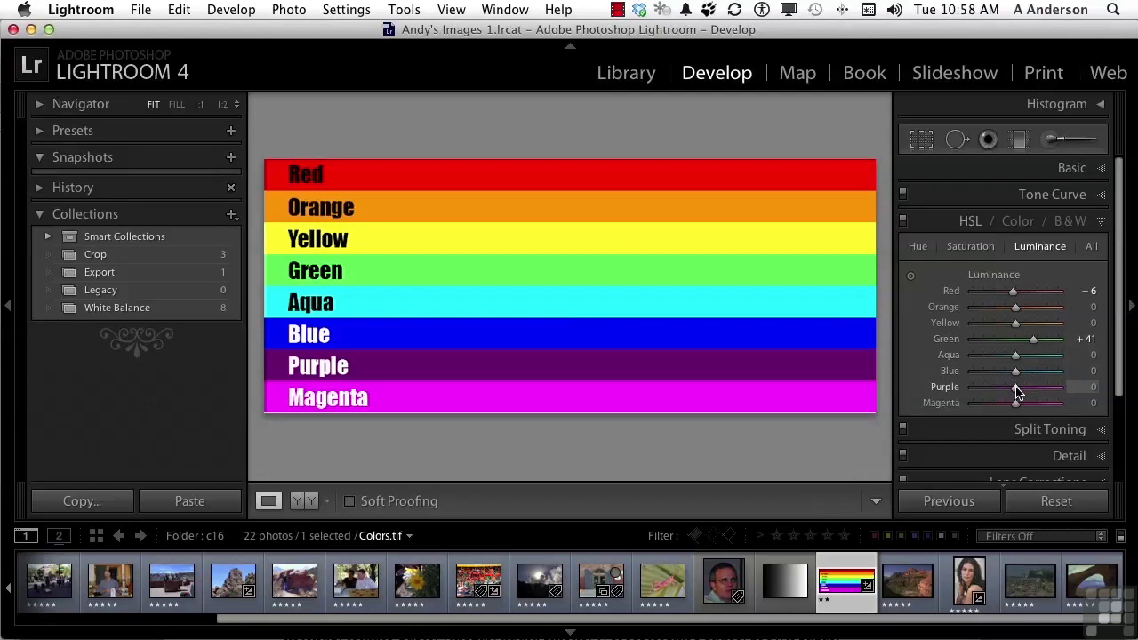
mouse_move(1018, 394)
mouse_down()
mouse_move(967, 394)
mouse_move(1023, 401)
mouse_up()
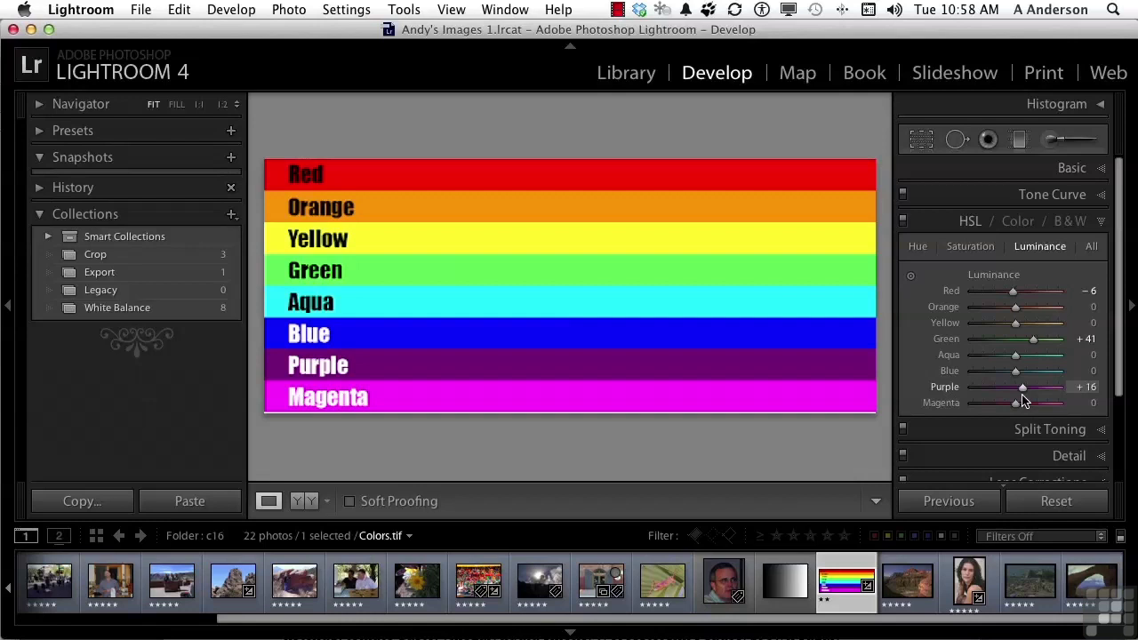
drag(1022, 395, 1066, 389)
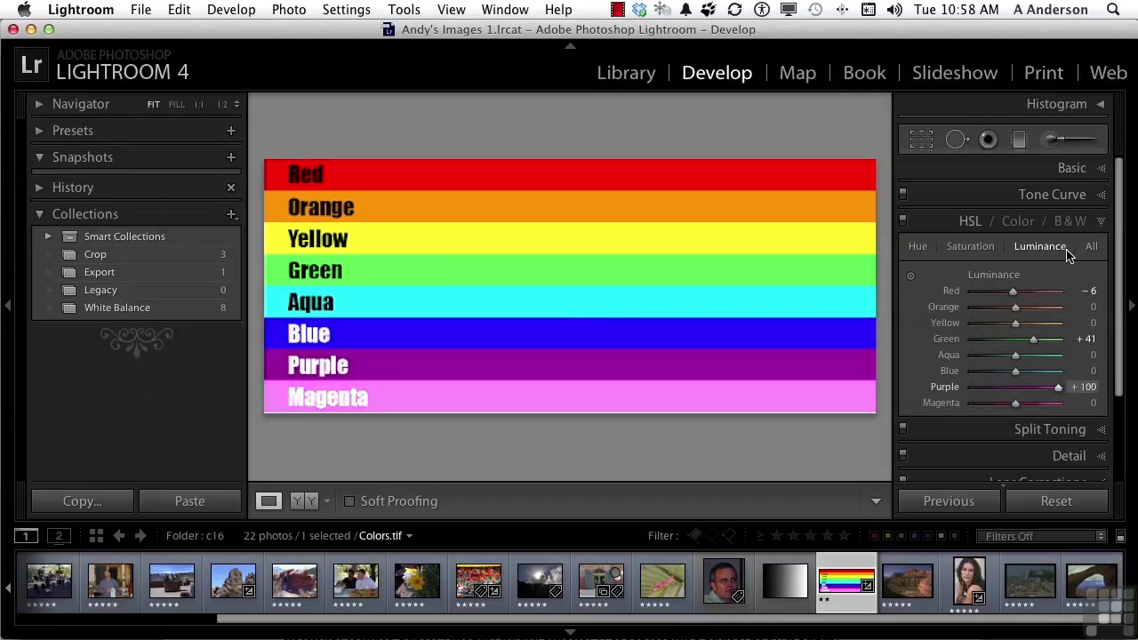
Show the Hue, Saturation and Luminance controls together and look through them
click(1090, 246)
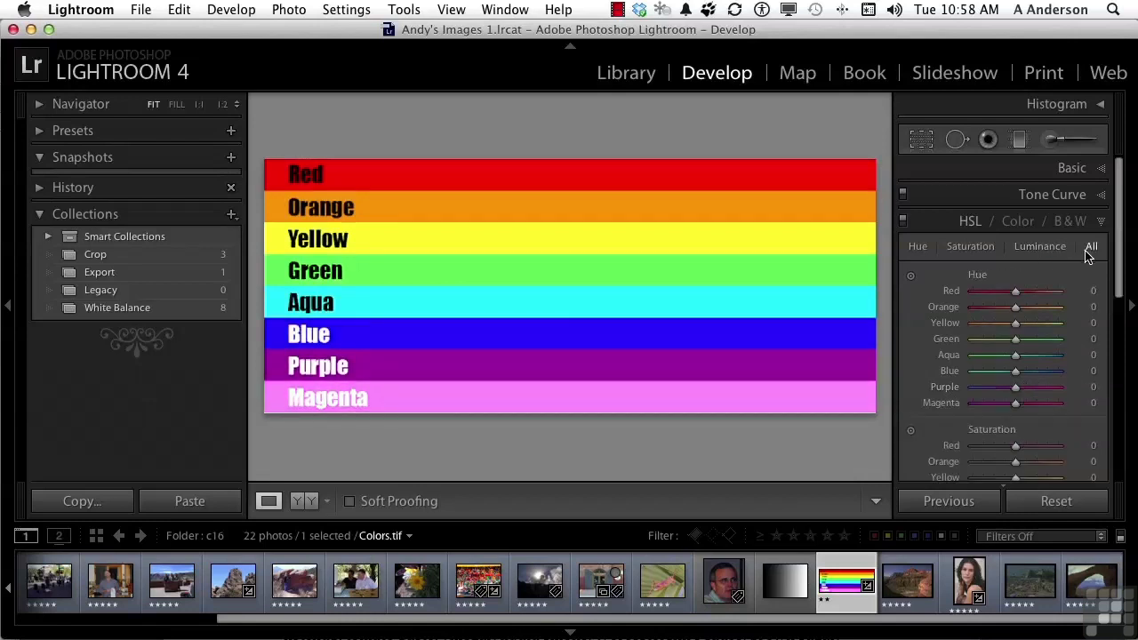
scroll(997, 345, down, 4)
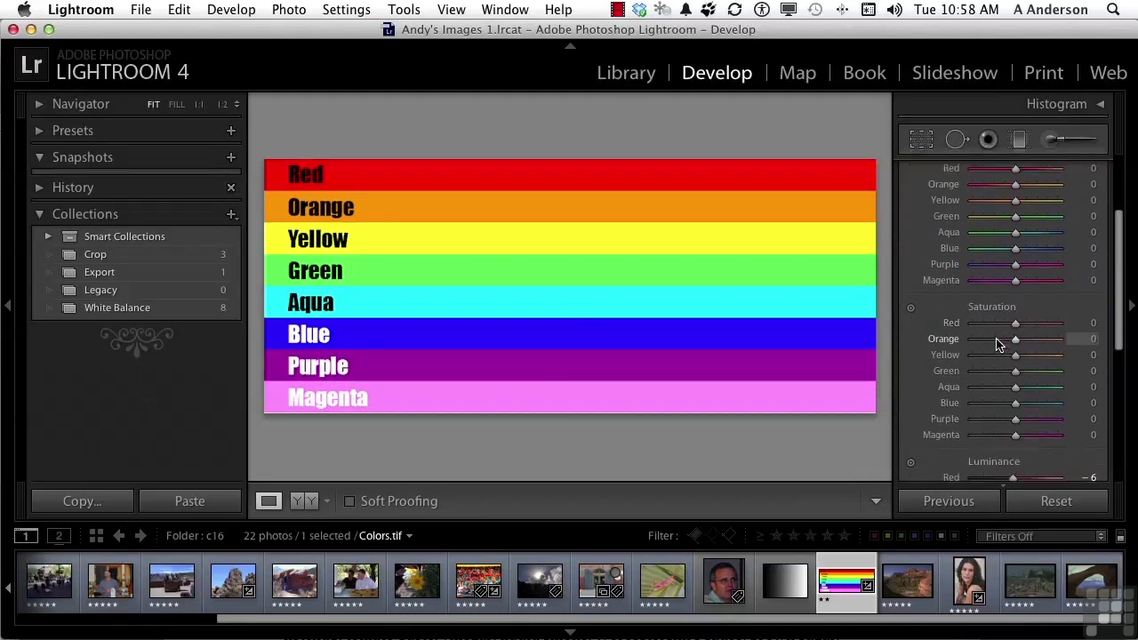
scroll(997, 344, up, 2)
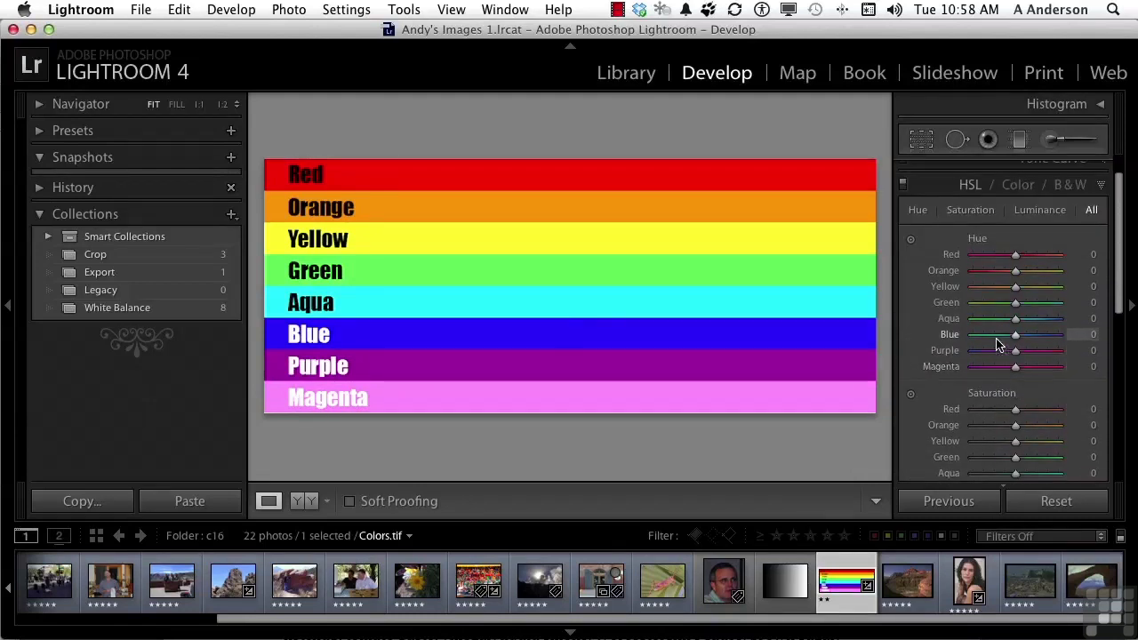
With targeted adjustment, shift the yellow band's Hue to yellow +43, green +4, and the blue band's Saturation to blue +53, purple +15
click(911, 240)
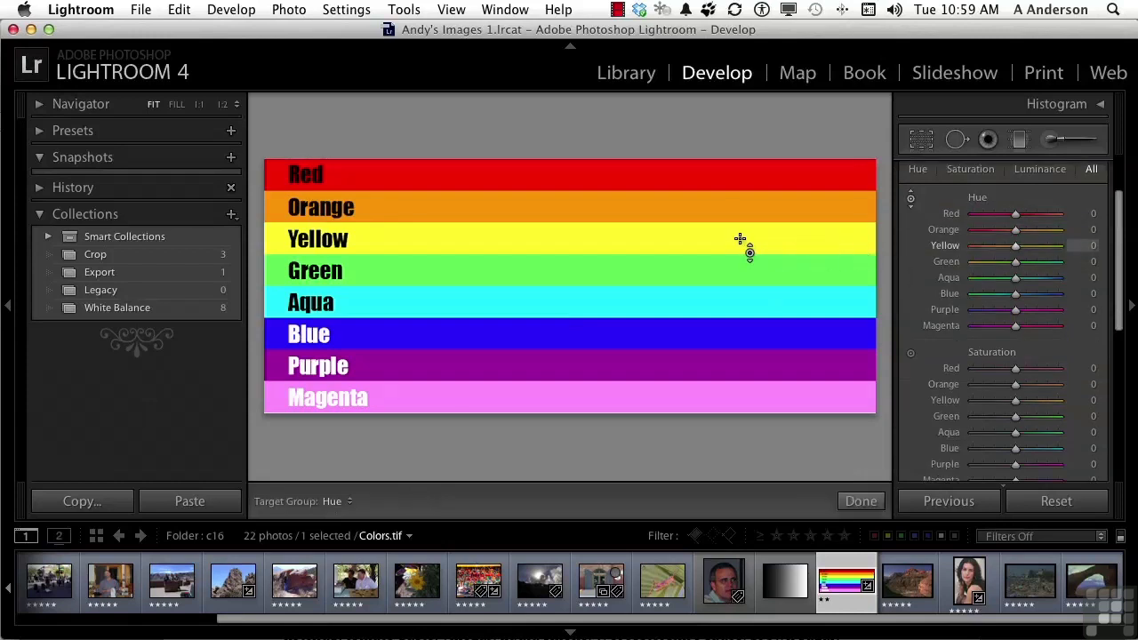
mouse_move(740, 238)
mouse_down()
mouse_move(741, 178)
mouse_move(741, 297)
mouse_move(740, 205)
mouse_move(741, 289)
mouse_move(740, 207)
mouse_move(740, 270)
mouse_move(738, 236)
mouse_up()
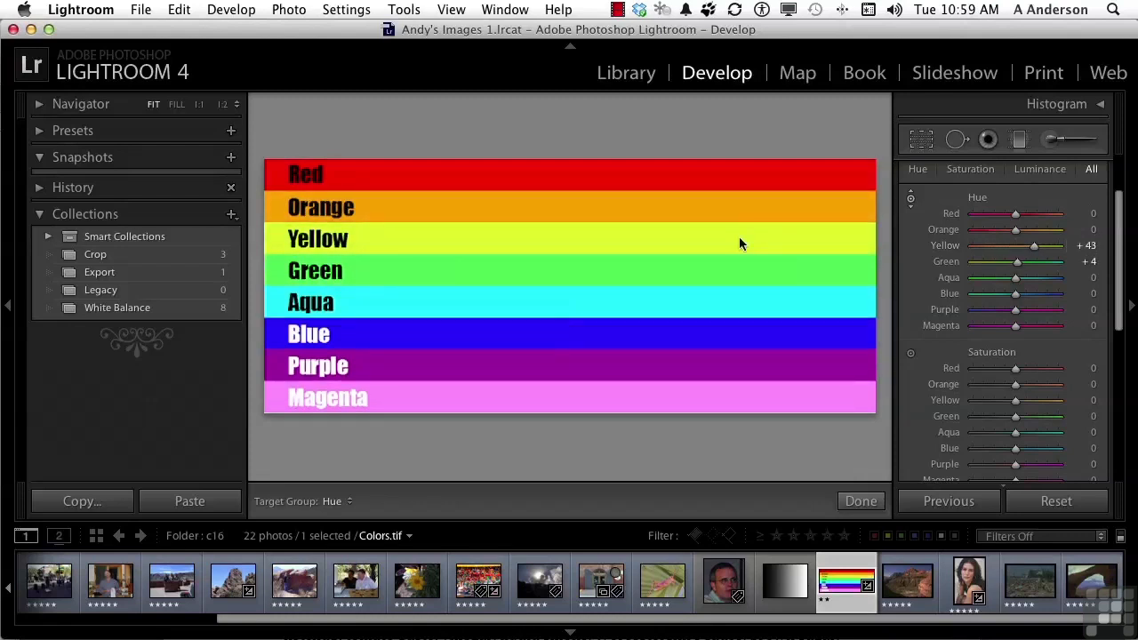
click(912, 356)
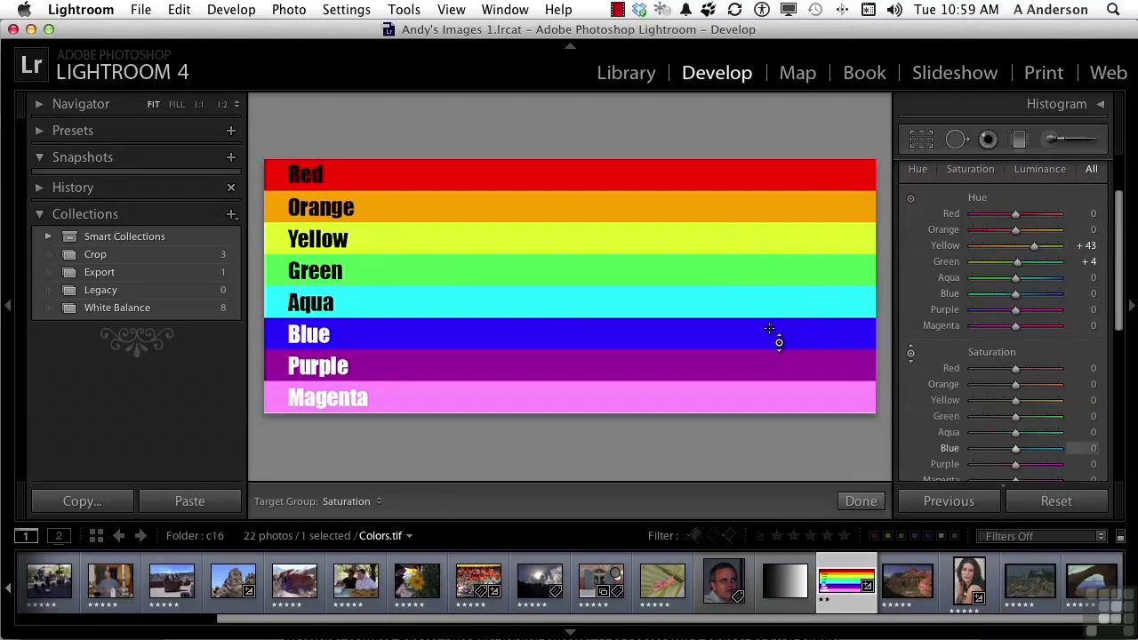
drag(769, 328, 769, 282)
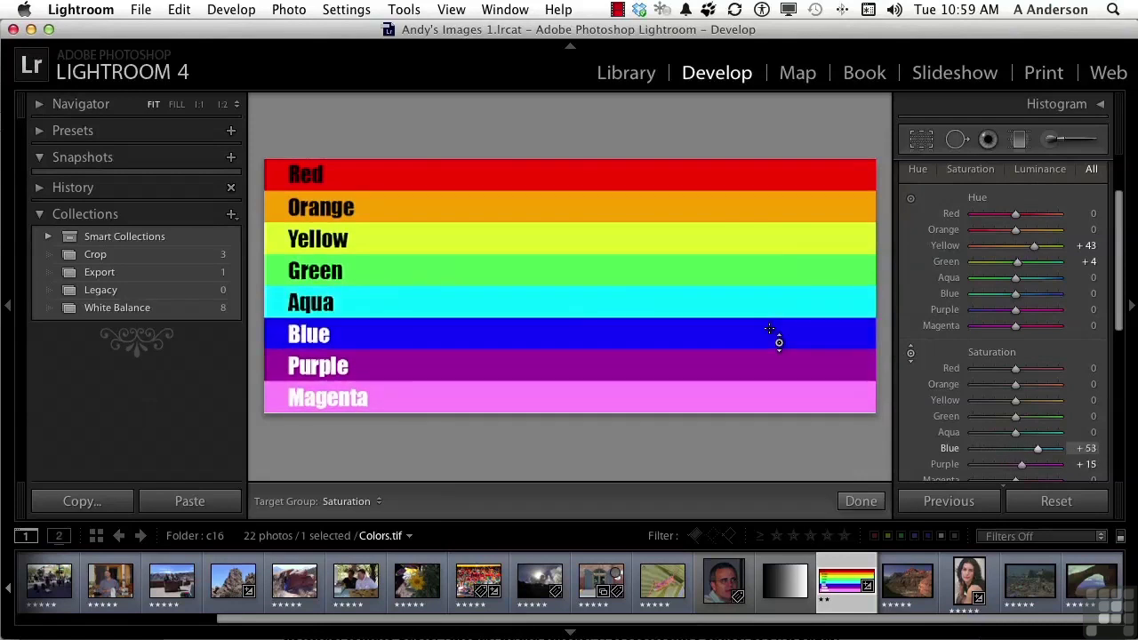
Review the combined HSL values and reset the whole Luminance group to 0
scroll(975, 362, down, 1)
scroll(975, 362, down, 4)
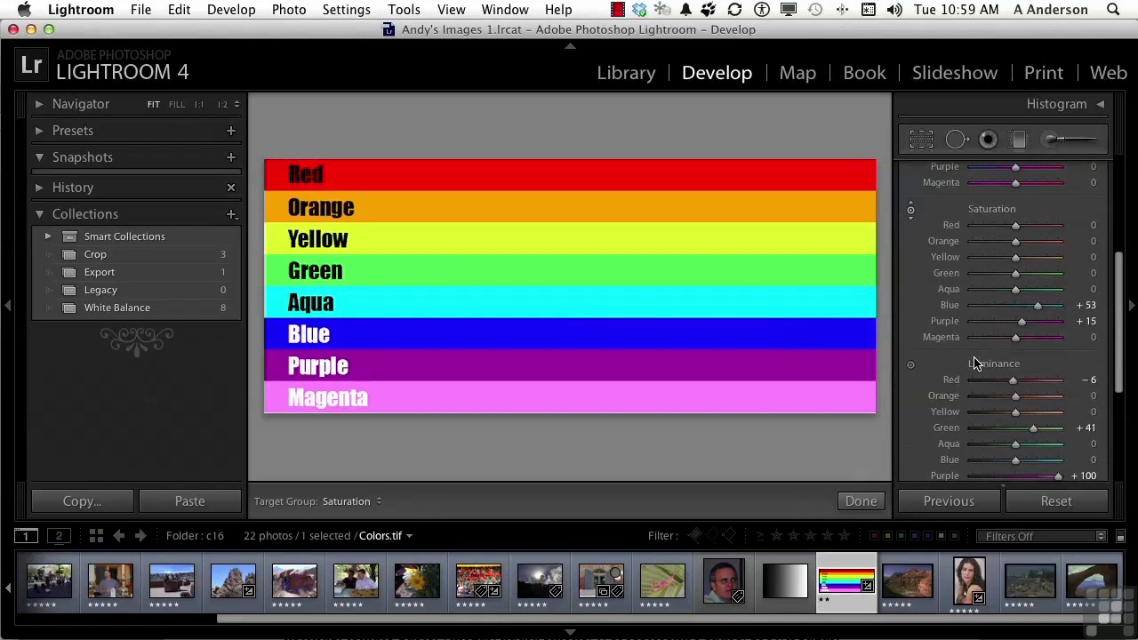
scroll(990, 325, up, 3)
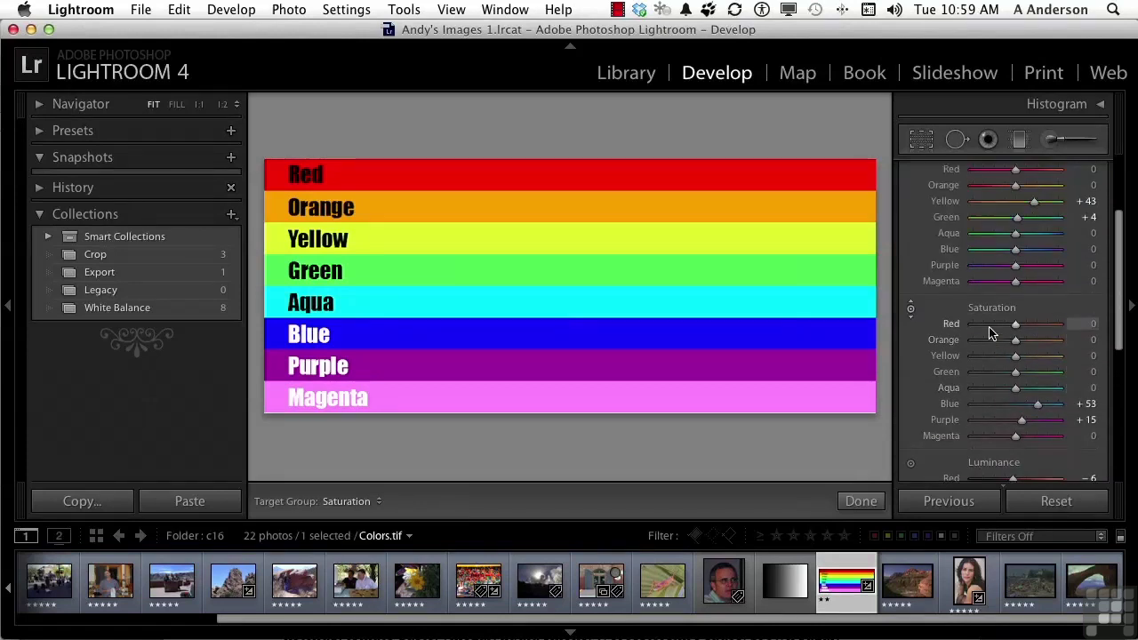
scroll(991, 327, up, 2)
scroll(991, 327, down, 3)
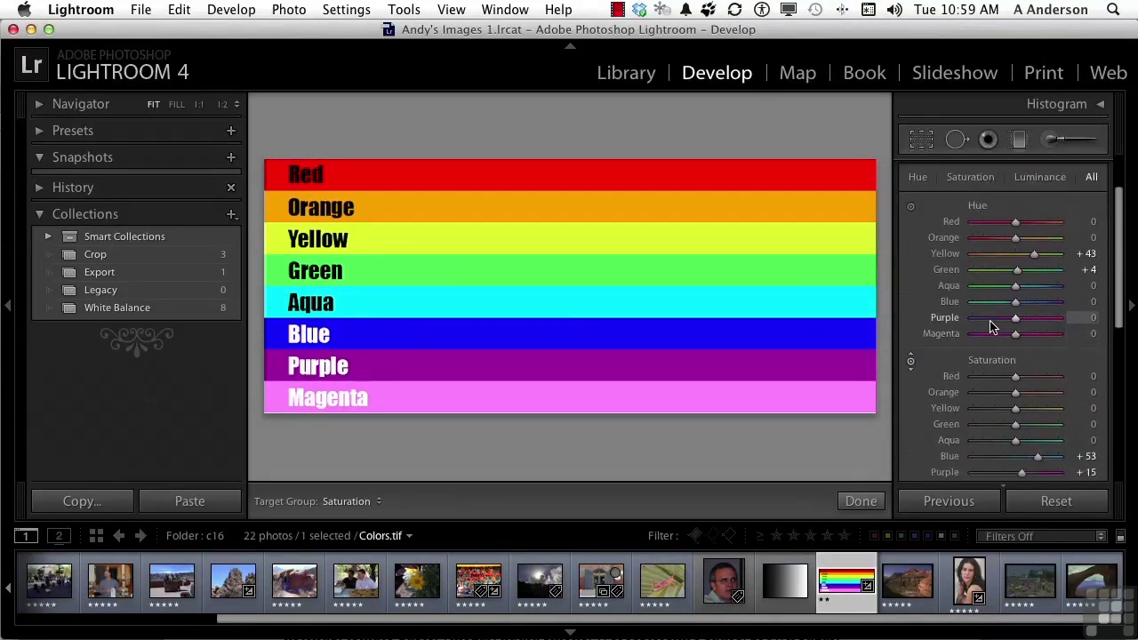
scroll(991, 327, down, 4)
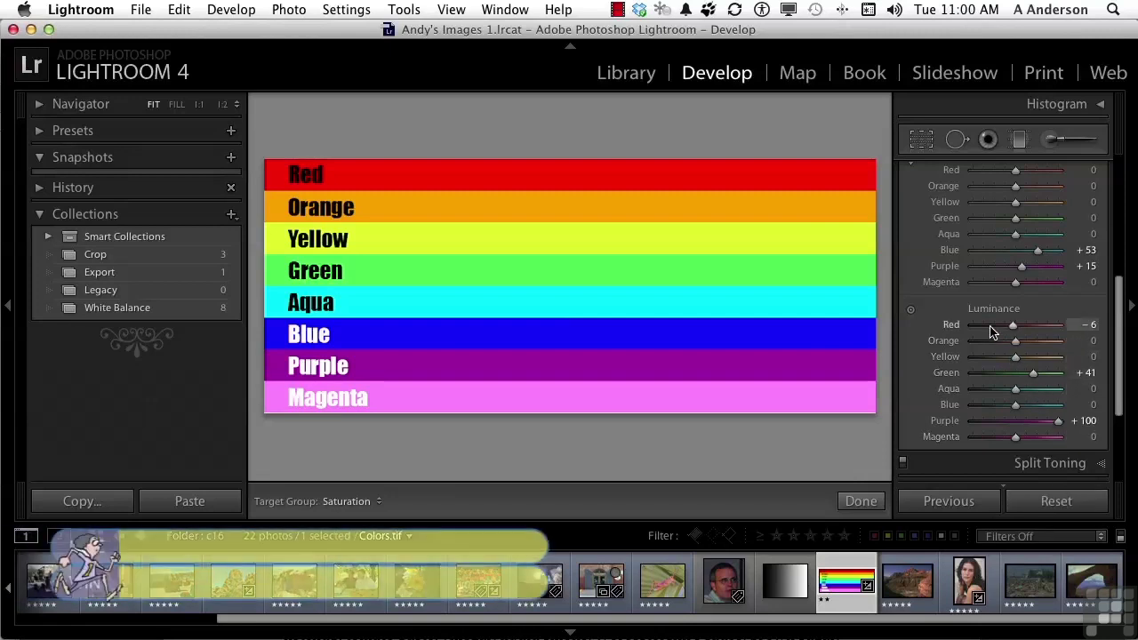
key(alt)
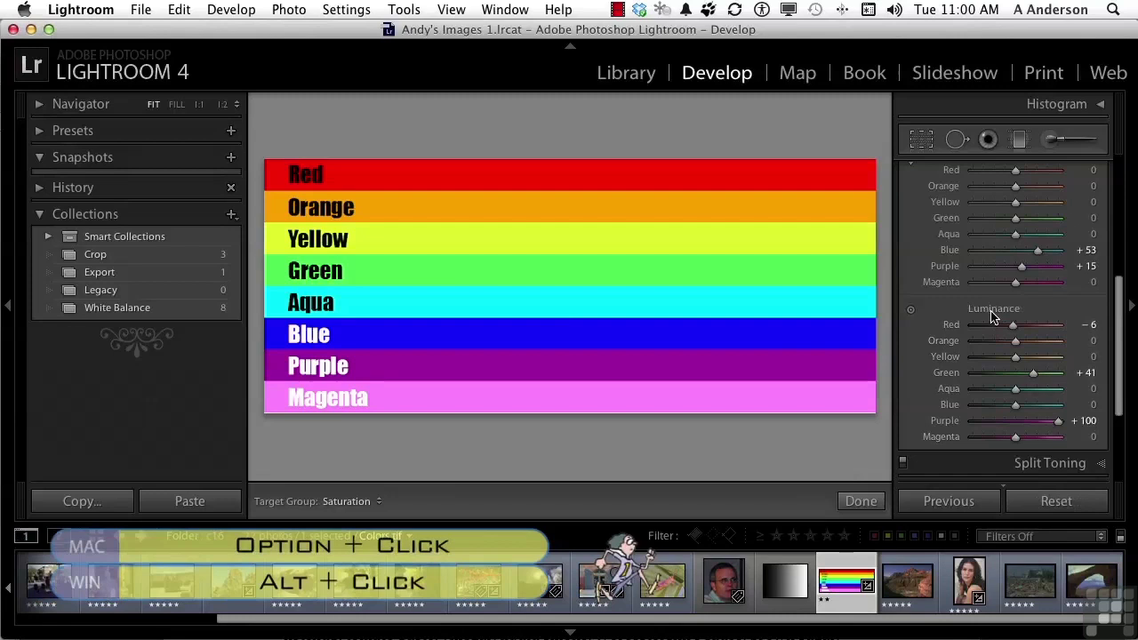
alt+click(993, 311)
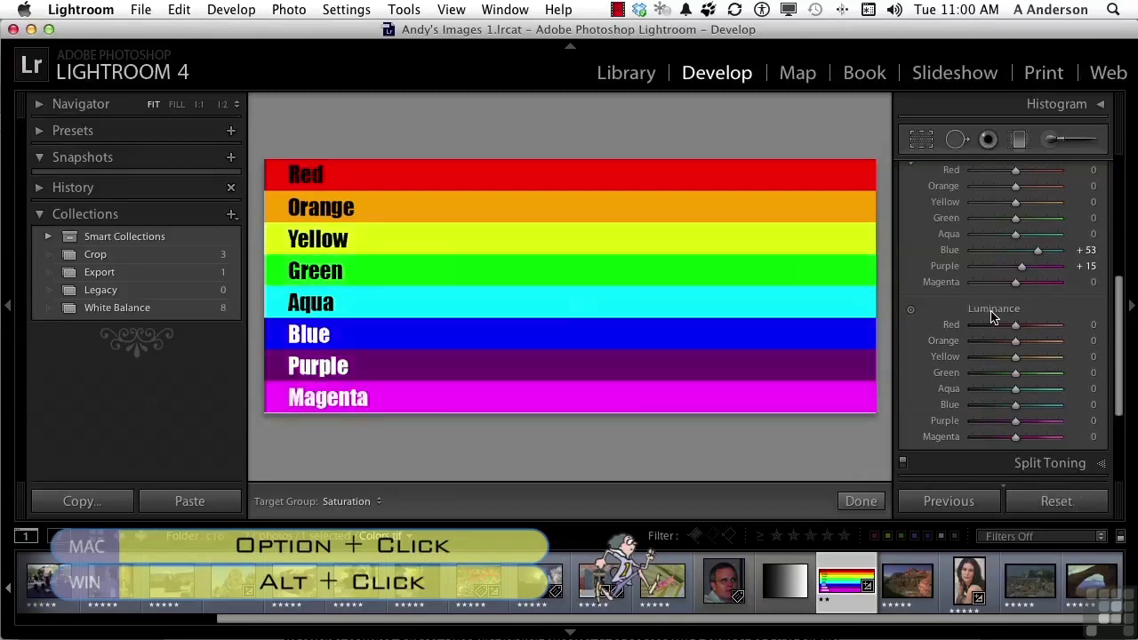
Reset the whole Saturation group and the whole Hue group to 0
scroll(993, 317, up, 2)
alt+click(993, 245)
scroll(995, 248, up, 2)
key(alt)
alt+click(982, 183)
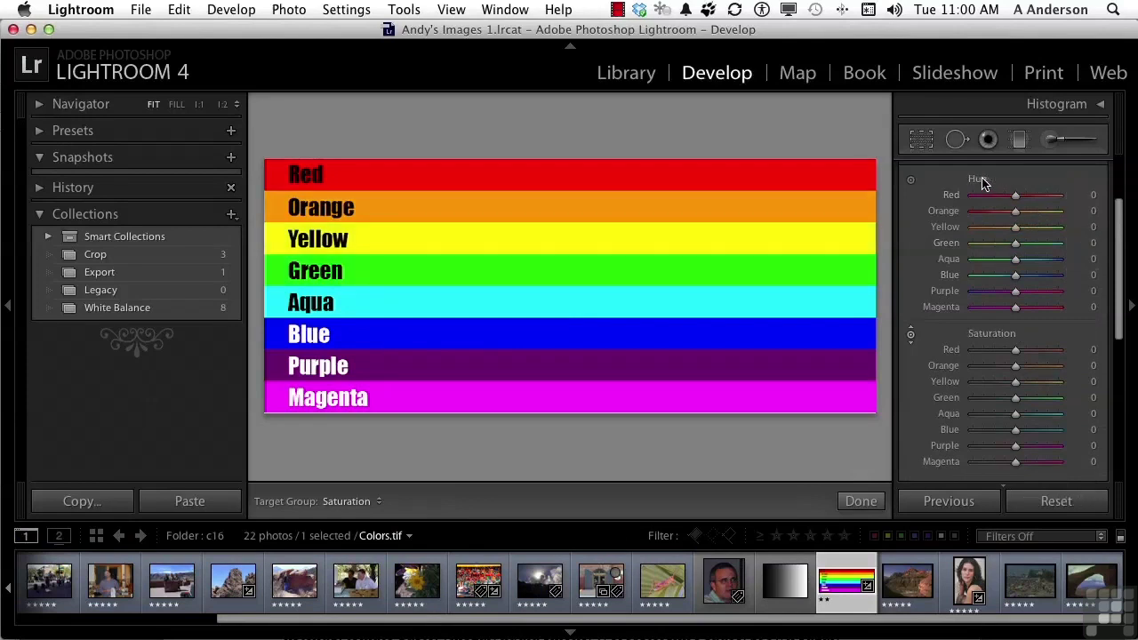
Return to the Library and open Grasshopper.jpeg in the Develop module
click(633, 77)
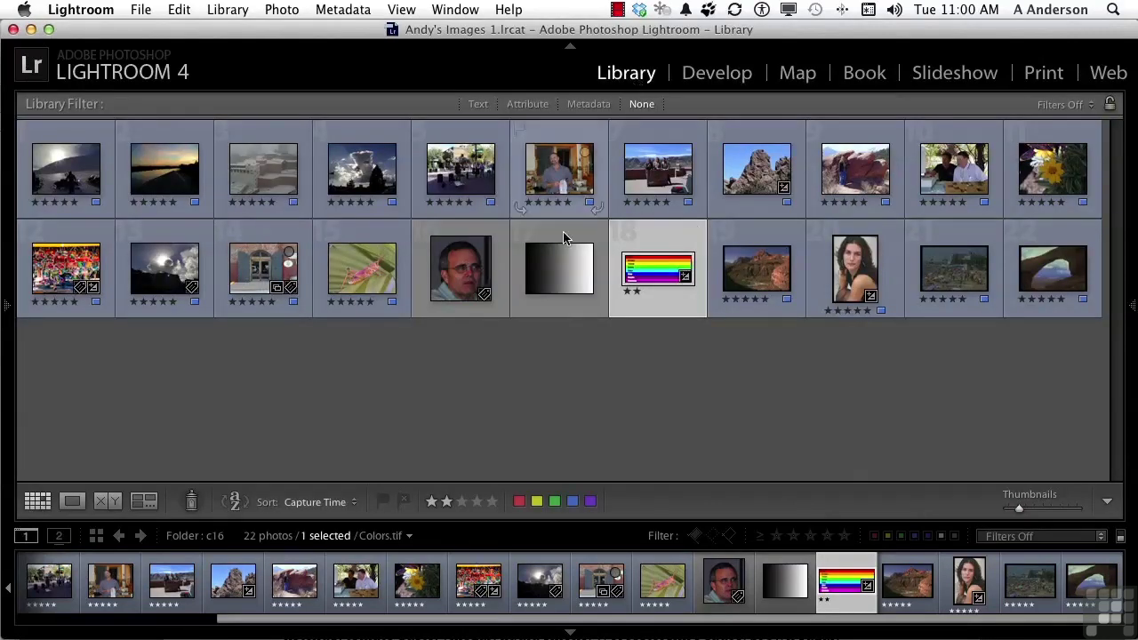
click(348, 271)
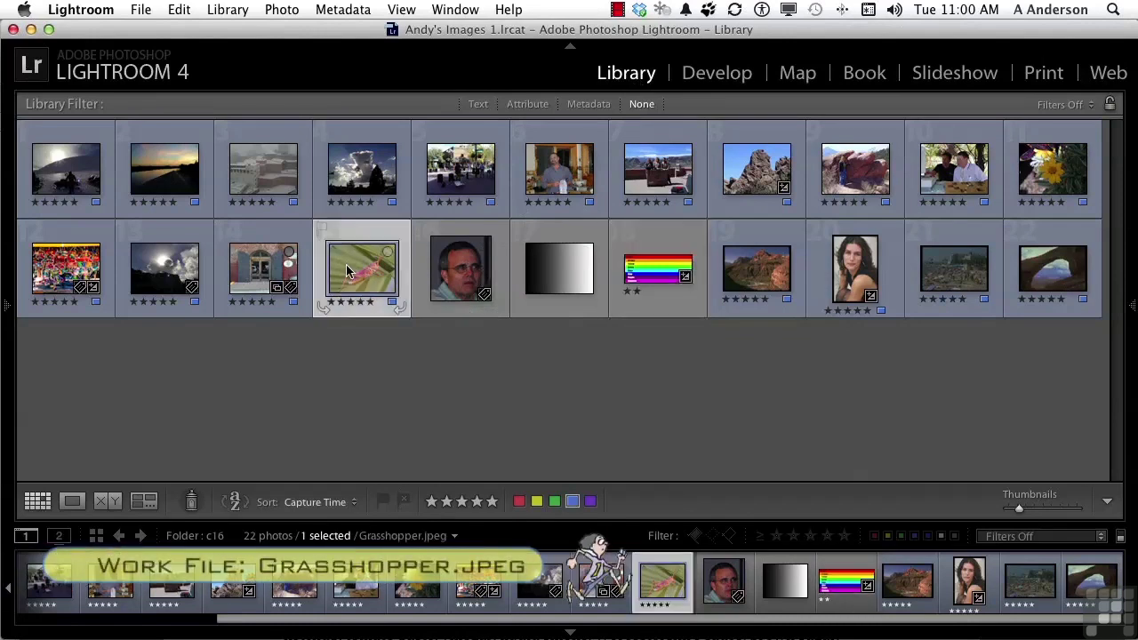
click(702, 78)
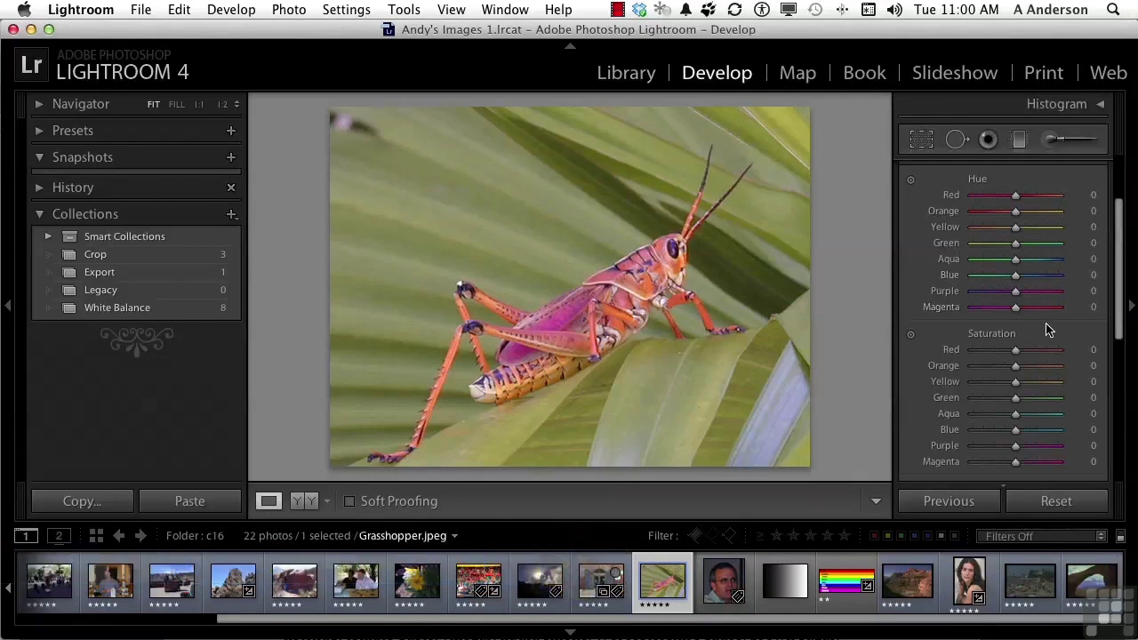
Shift the Hue of the leaves with targeted adjustment, bringing yellow to +17 and green to +19
scroll(1046, 330, up, 3)
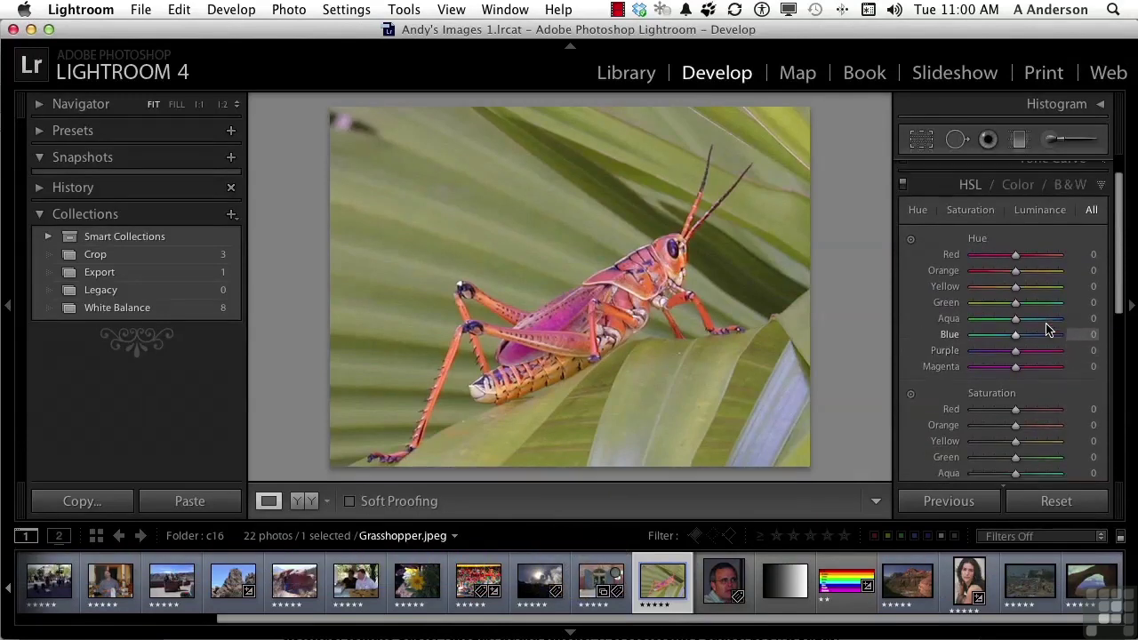
scroll(1049, 330, down, 6)
scroll(1054, 336, up, 5)
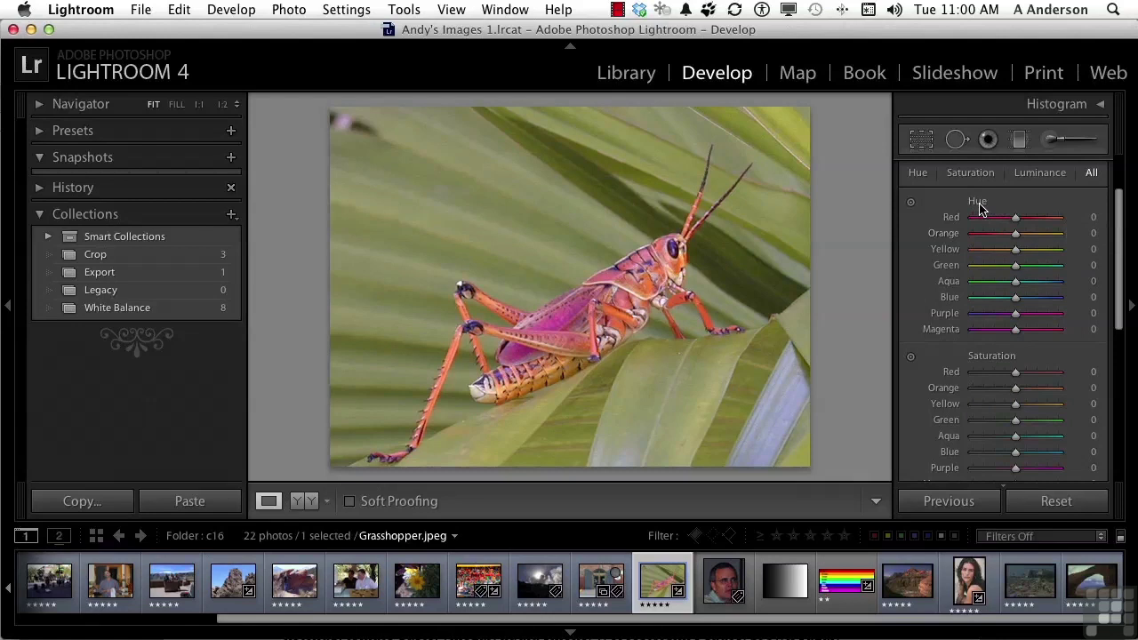
click(912, 204)
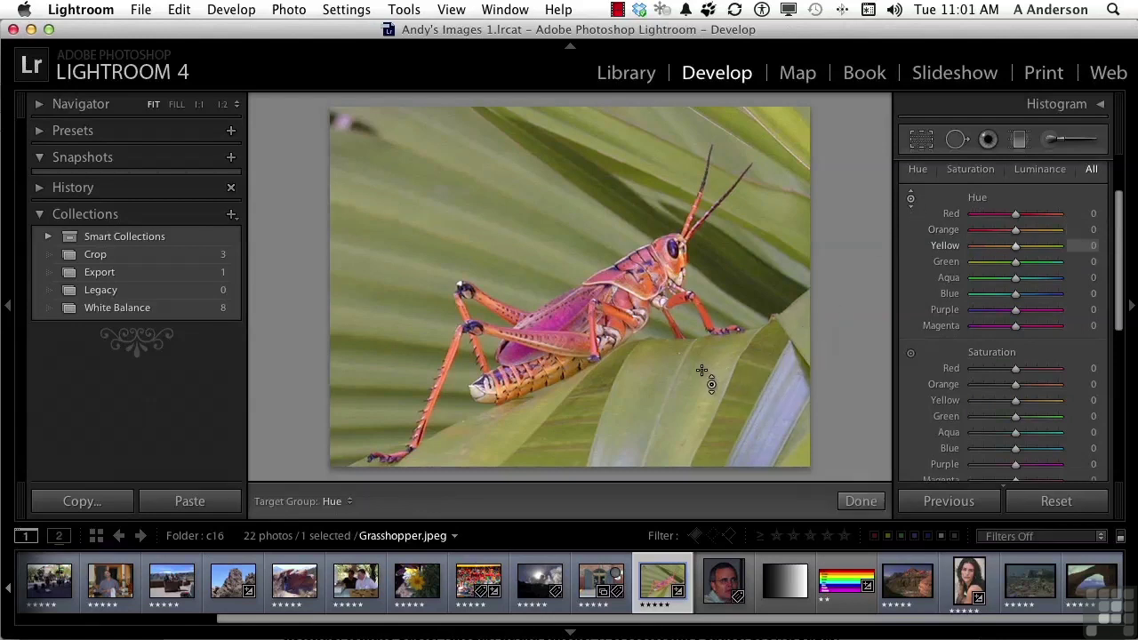
mouse_move(584, 409)
mouse_down()
mouse_move(584, 365)
mouse_move(584, 444)
mouse_move(584, 409)
mouse_up()
mouse_move(726, 276)
mouse_down()
mouse_move(726, 292)
mouse_move(726, 267)
mouse_move(726, 276)
mouse_up()
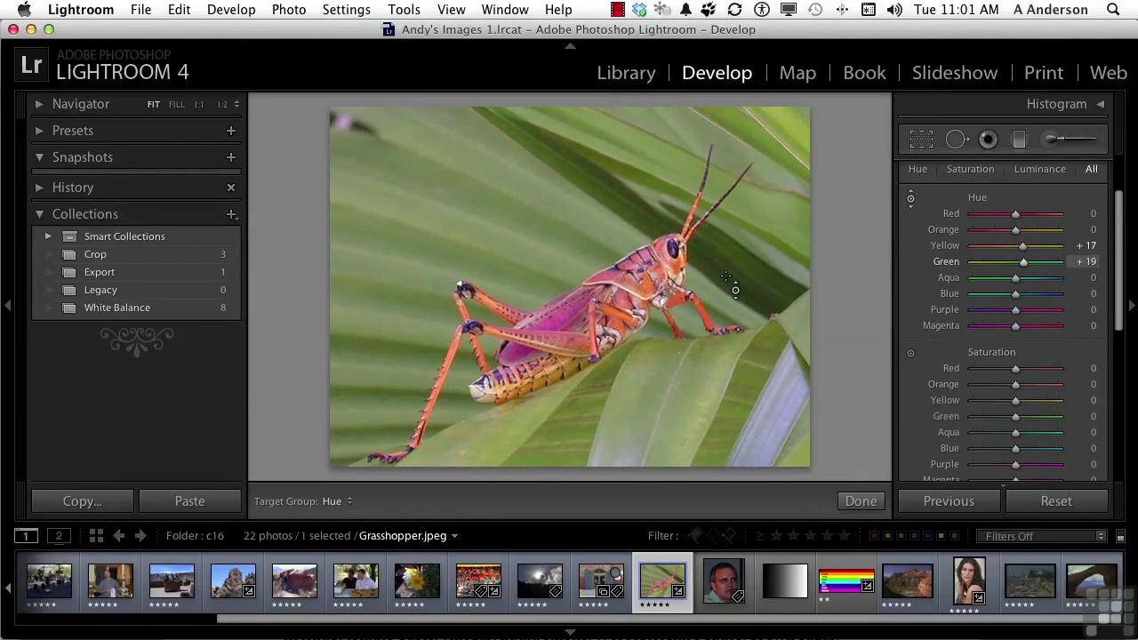
Raise the Saturation of the leaves to yellow +84 with targeted adjustment, and compare the photo with its before view
click(910, 356)
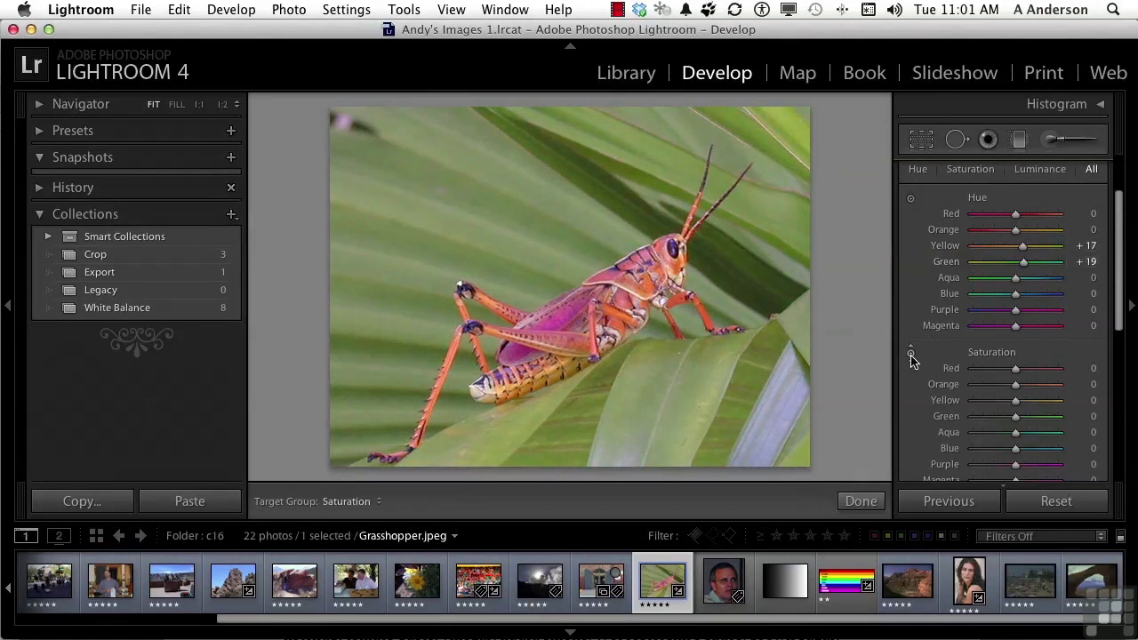
drag(741, 392, 519, 351)
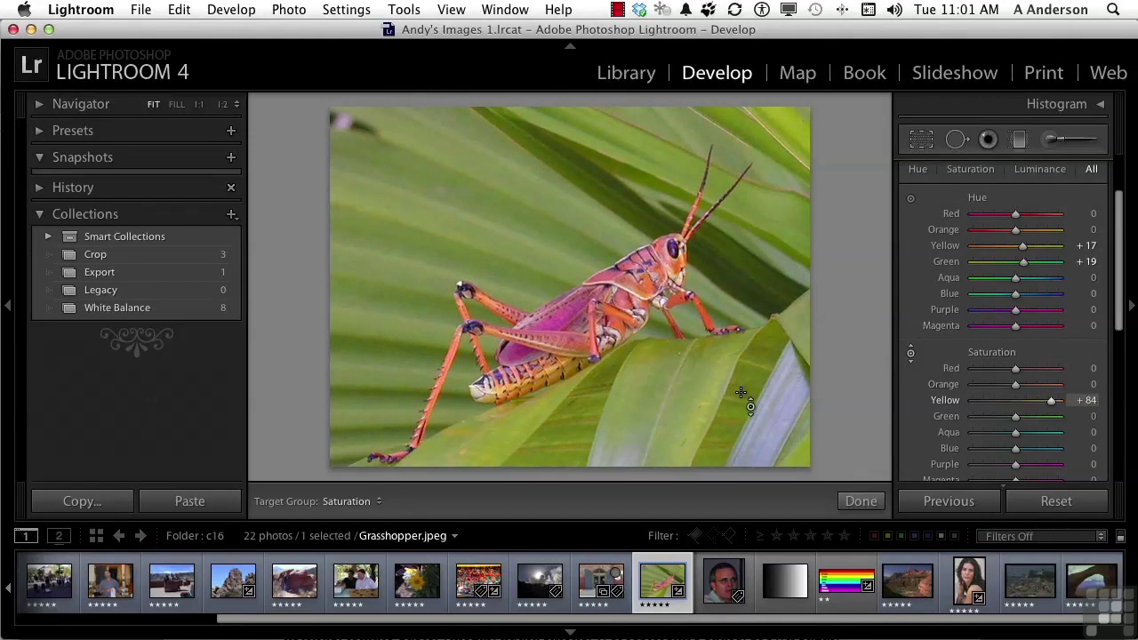
key(backslash)
key(backslash)
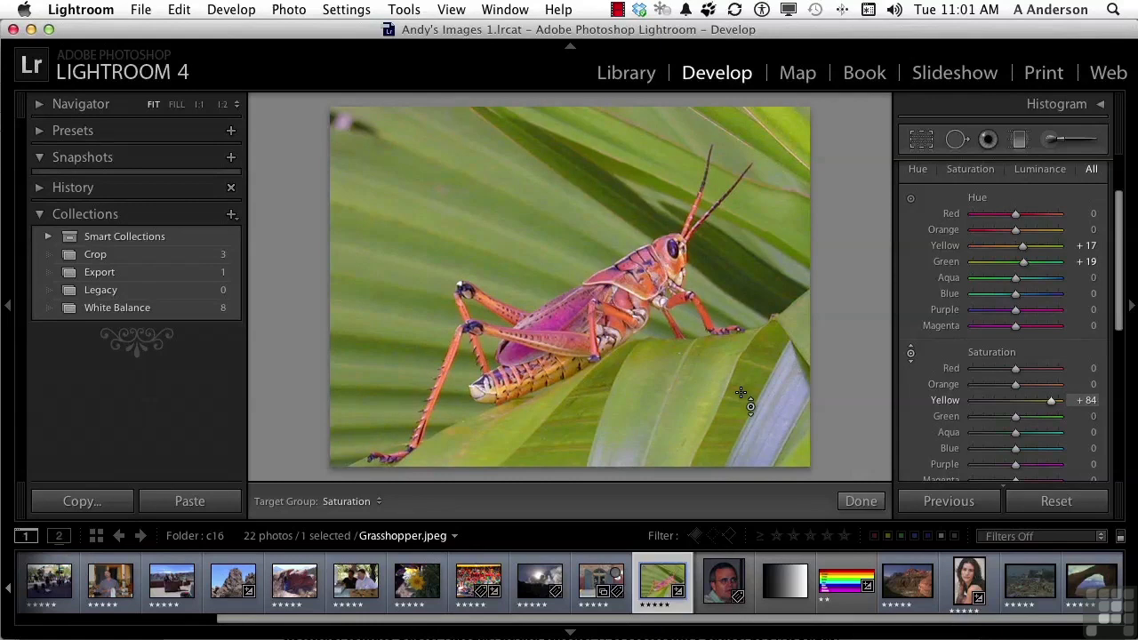
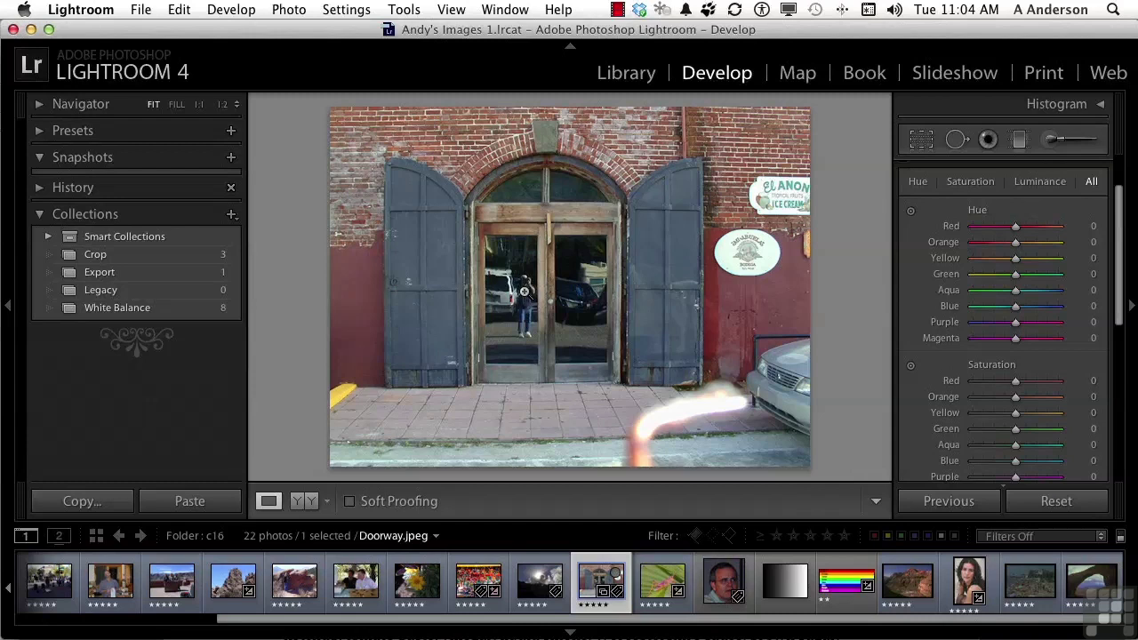
On the blue shutters in Doorway.jpeg, use targeted adjustment to set Saturation to aqua +12 and blue +93, and Luminance to blue -2
click(912, 367)
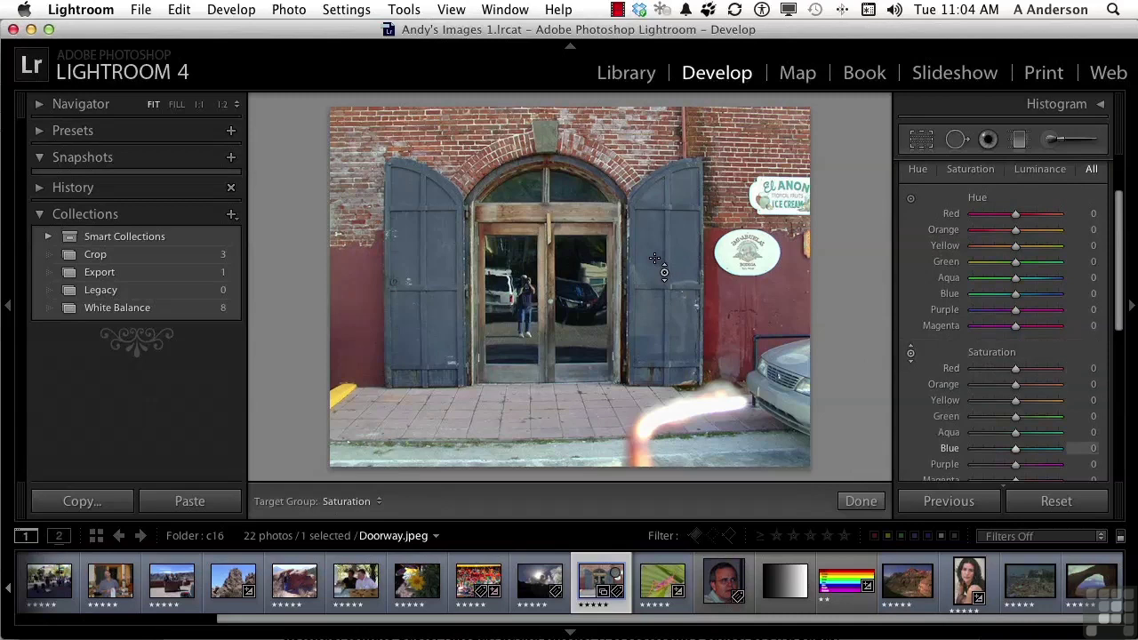
drag(652, 251, 652, 168)
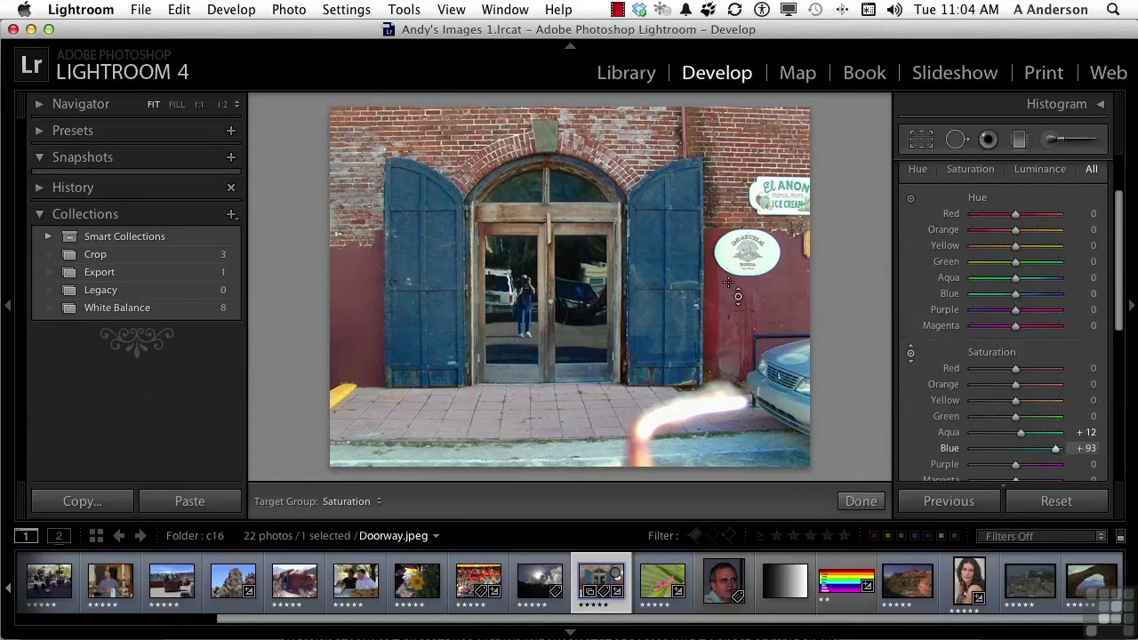
scroll(952, 363, down, 4)
scroll(952, 367, down, 2)
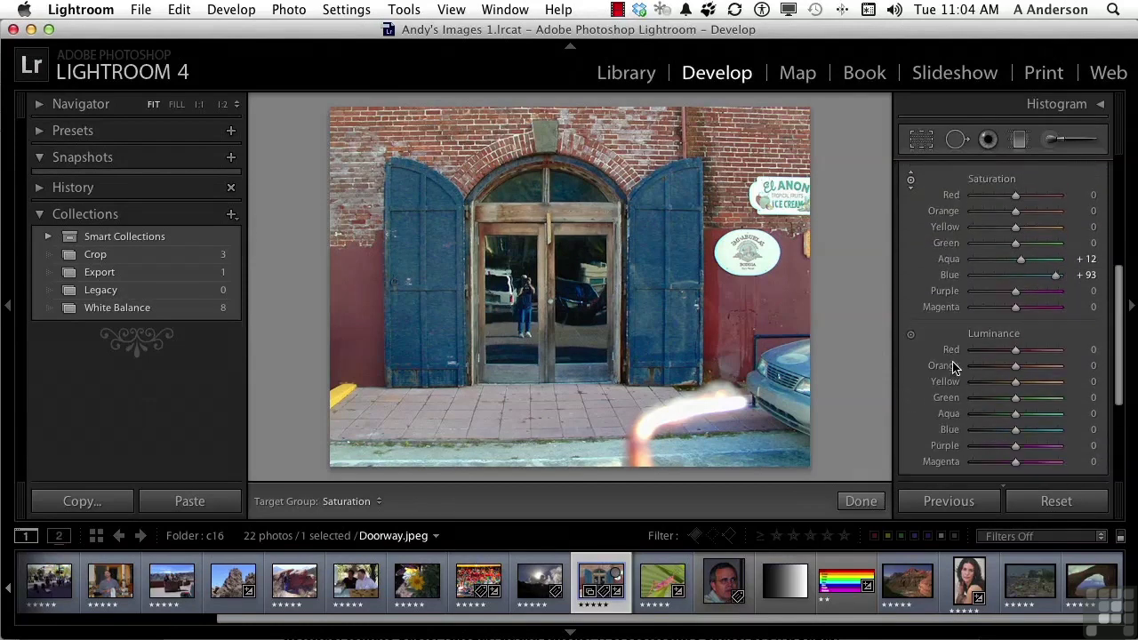
click(912, 342)
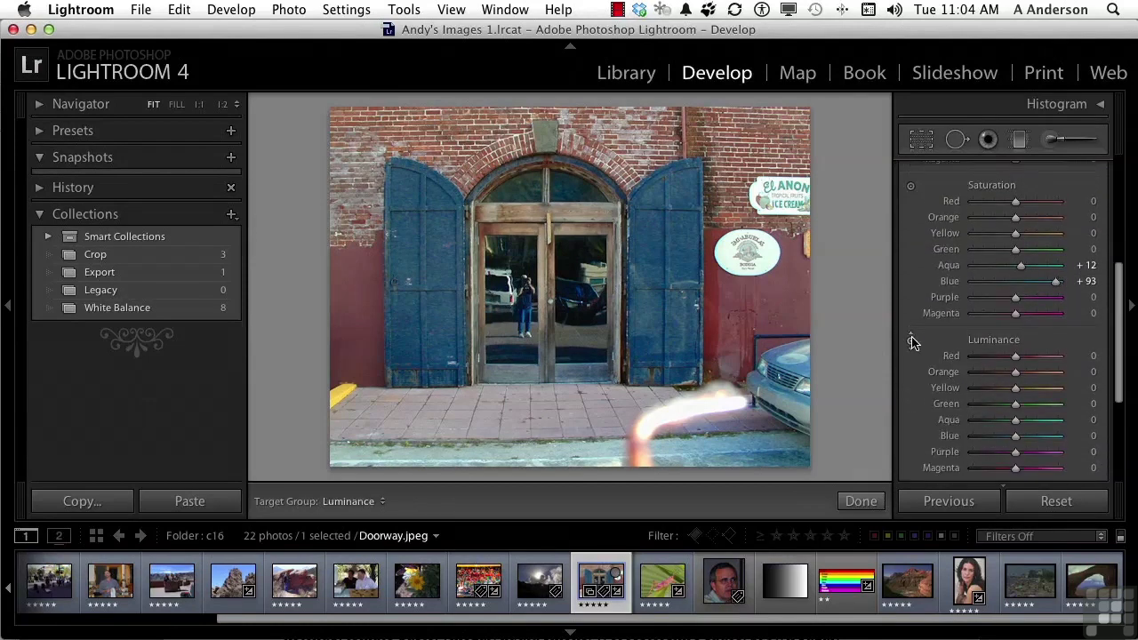
mouse_move(646, 256)
mouse_down()
mouse_move(646, 275)
mouse_move(647, 258)
mouse_up()
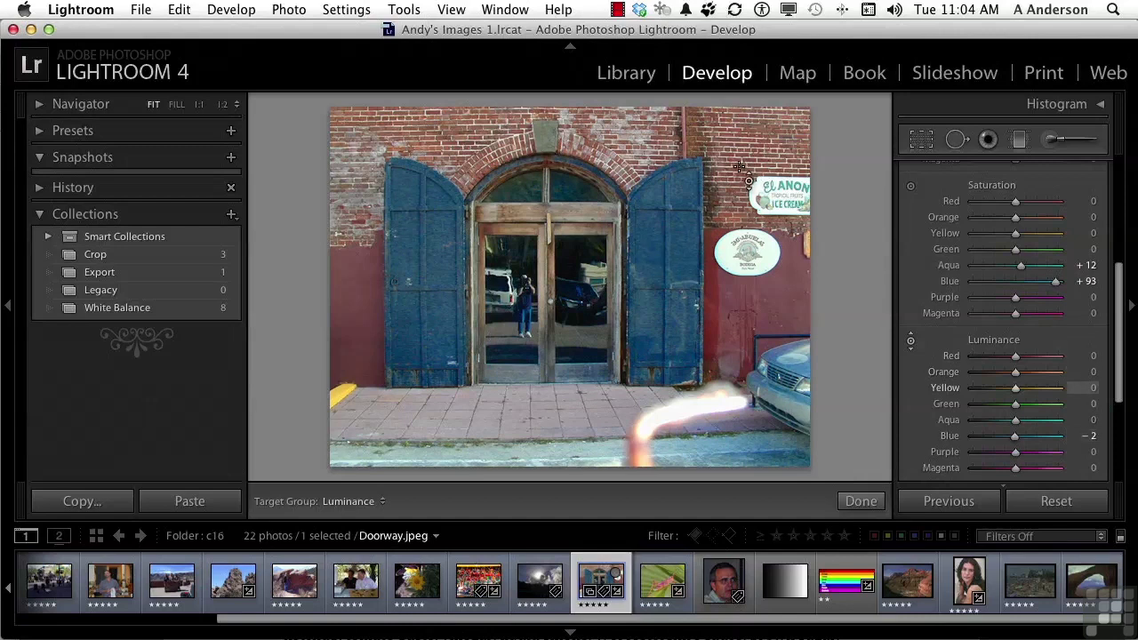
On the brick wall, use targeted adjustment to set Luminance to red -48 and orange -51, and Saturation to red +21 and orange +54
drag(736, 162, 736, 205)
click(911, 188)
drag(754, 142, 754, 121)
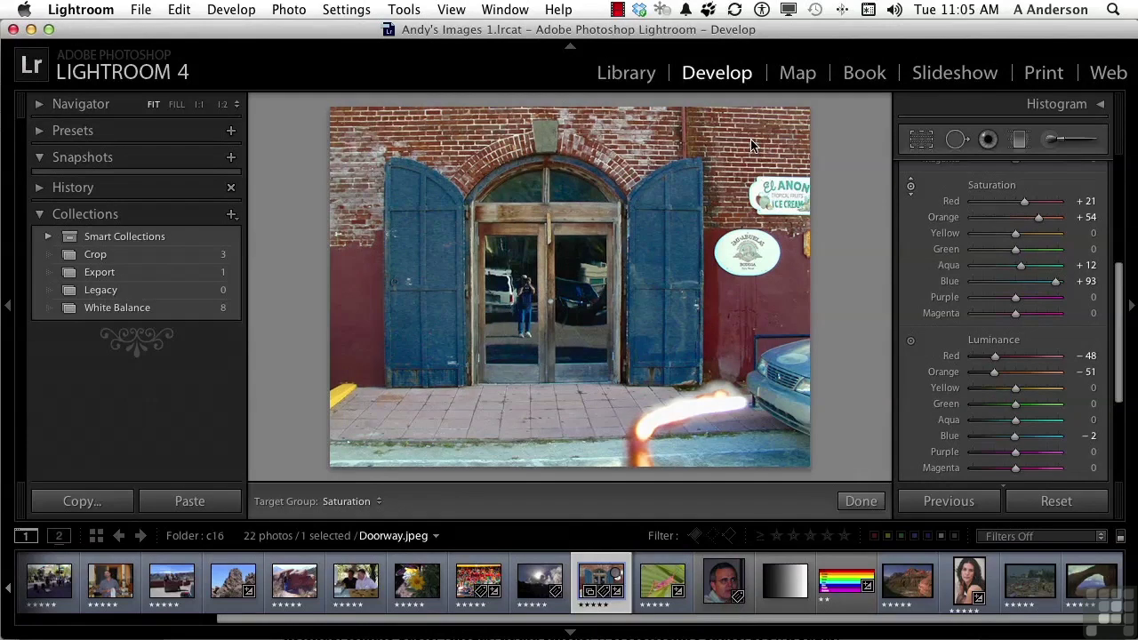
Compare the doorway with its before view, and review the adjustments grouped by color, isolating yellow
key(backslash)
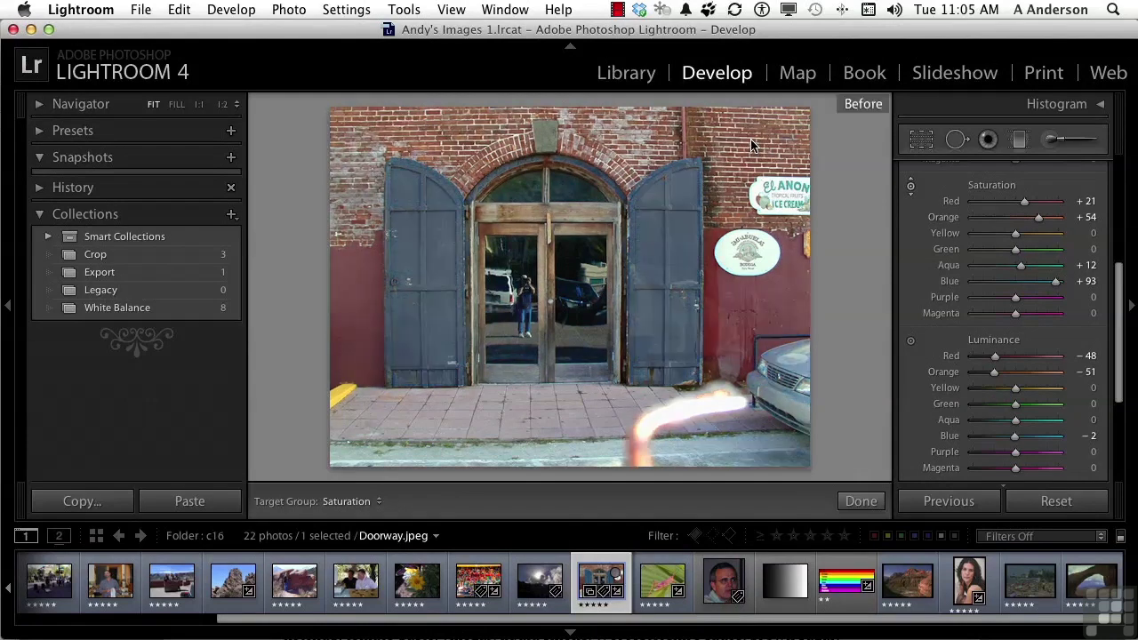
key(backslash)
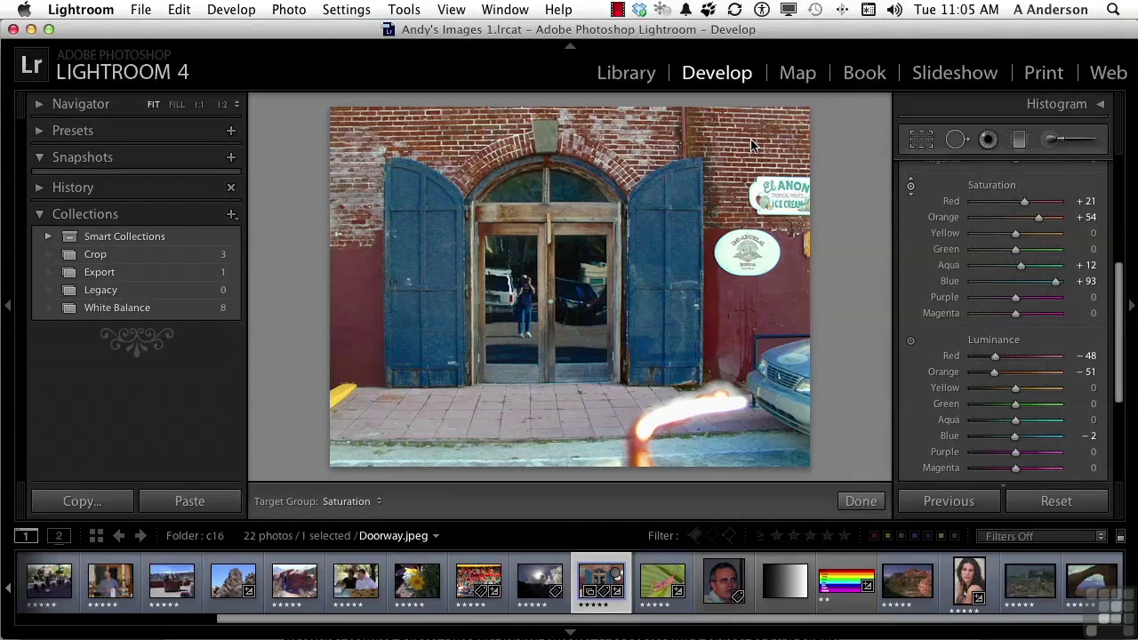
scroll(908, 222, up, 3)
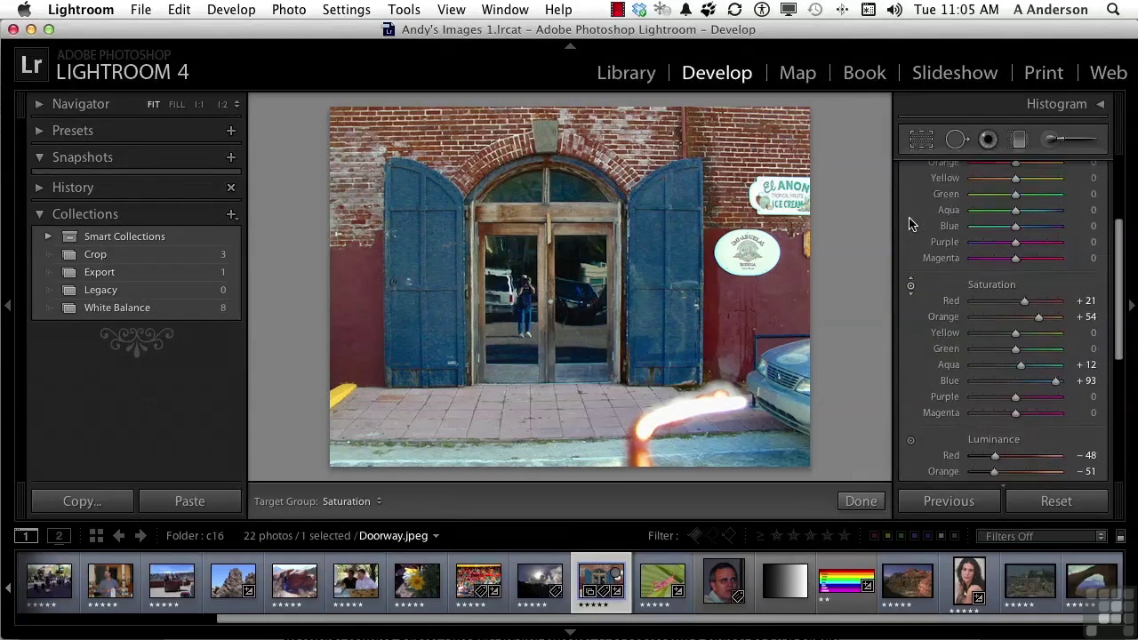
scroll(909, 222, up, 3)
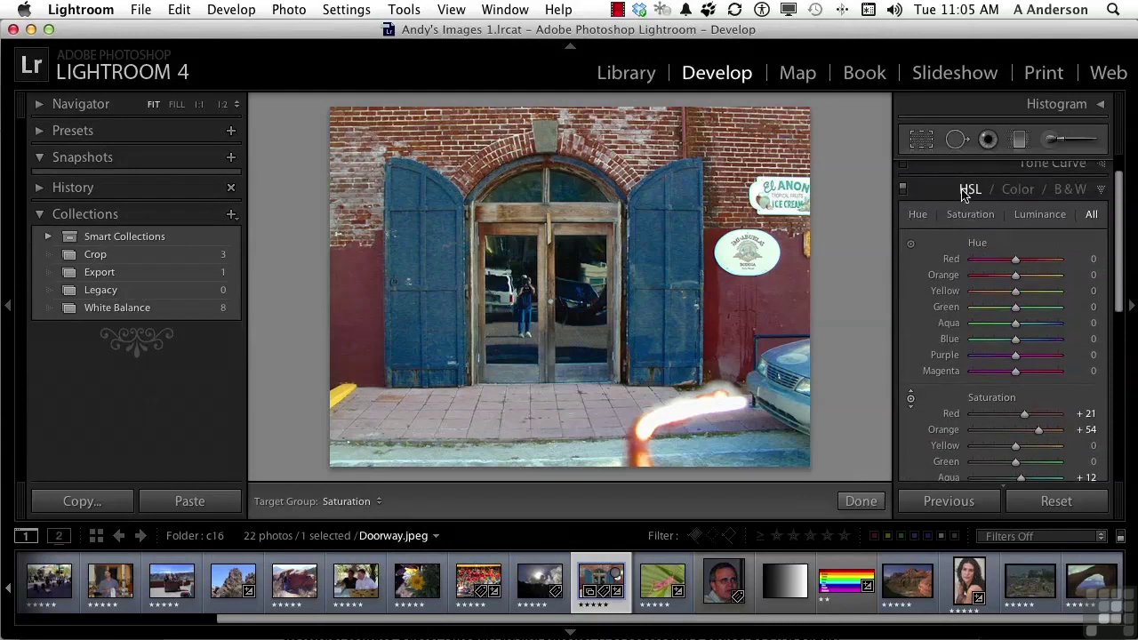
click(1017, 190)
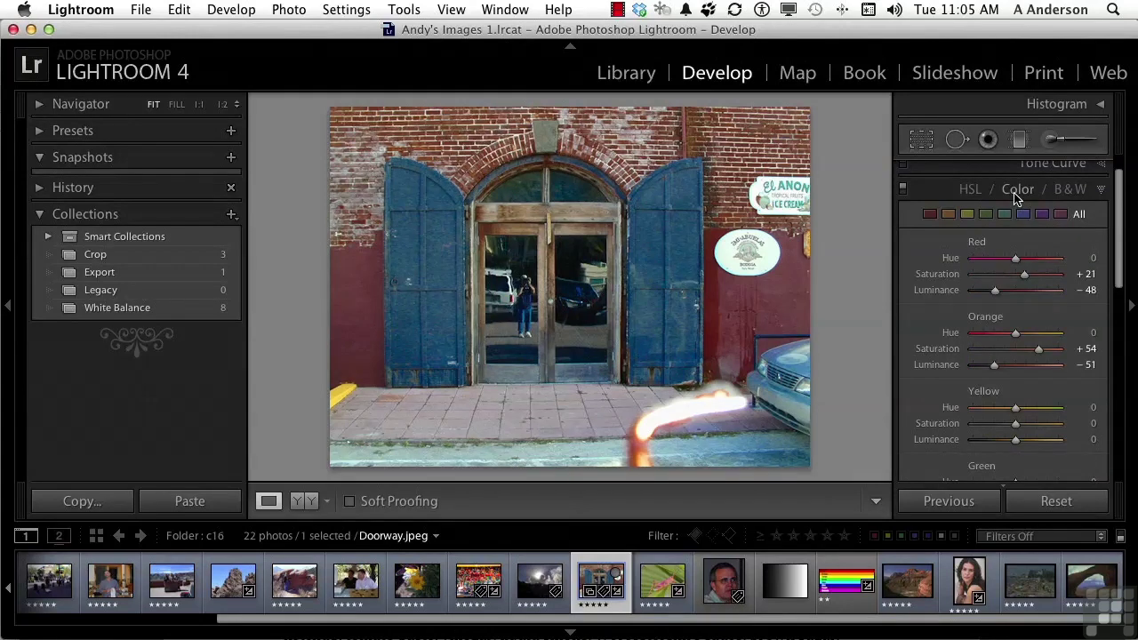
click(967, 215)
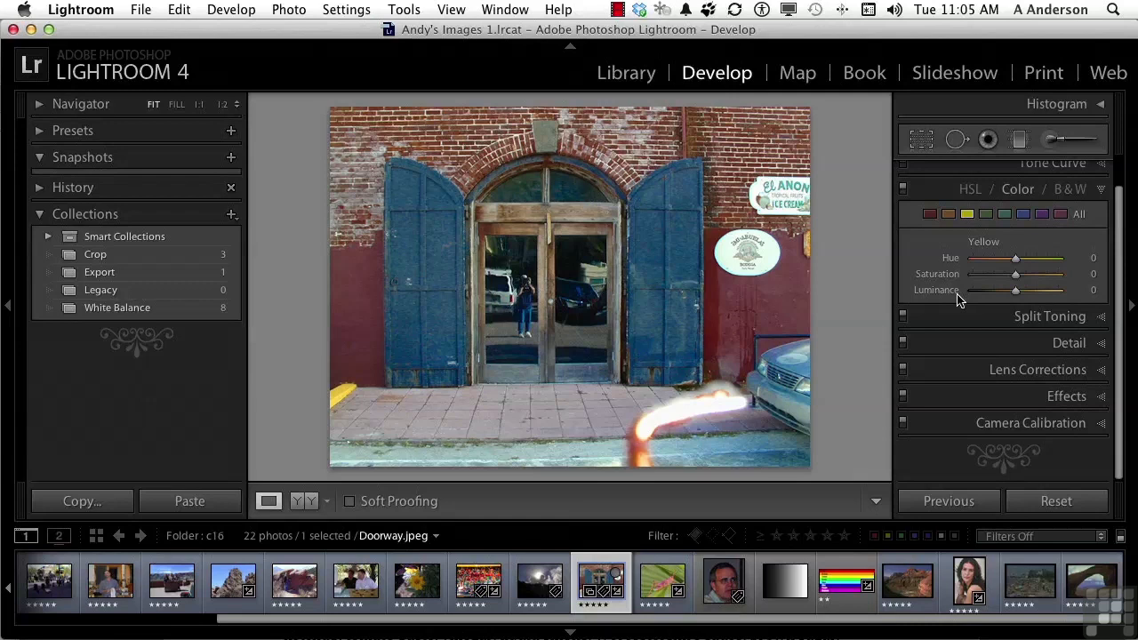
Convert the doorway photo to black and white and save a snapshot named Original
click(1070, 191)
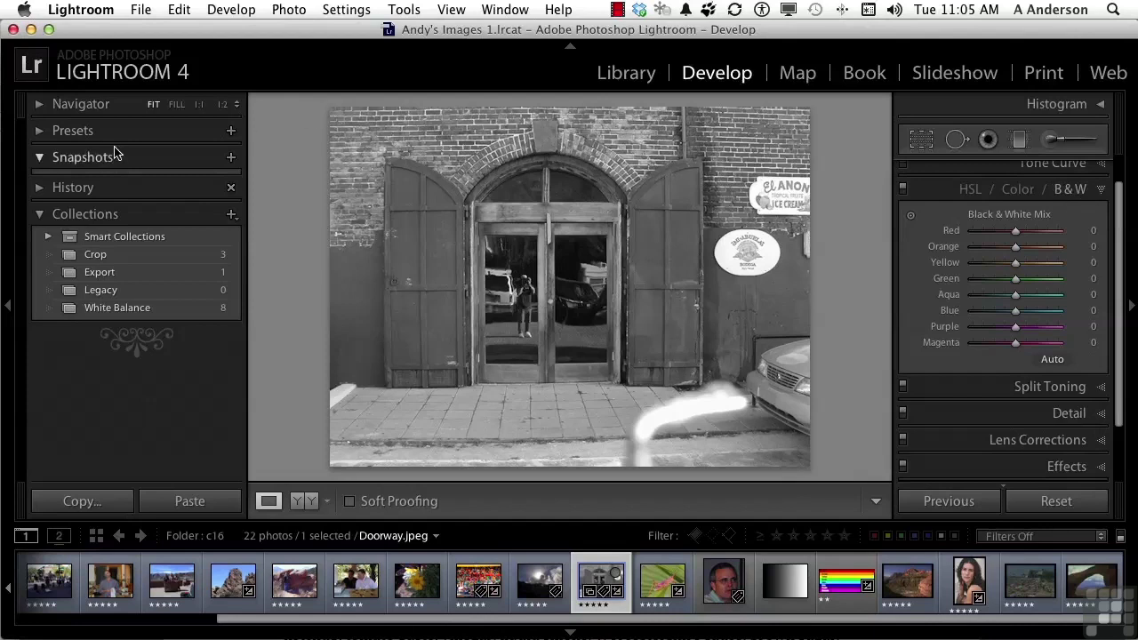
click(82, 158)
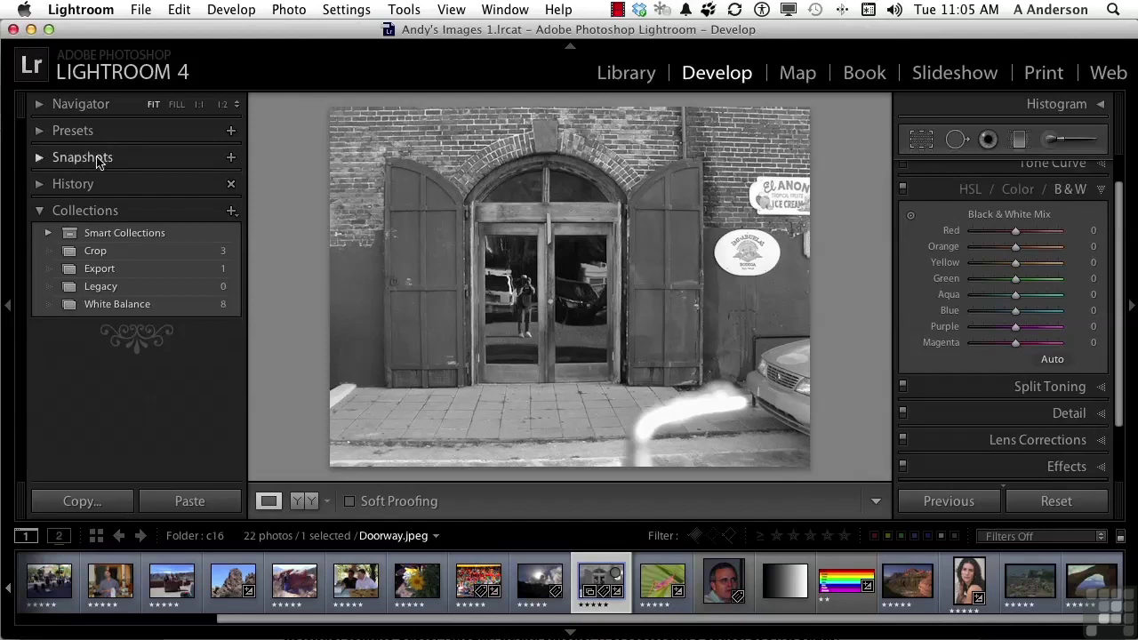
click(97, 159)
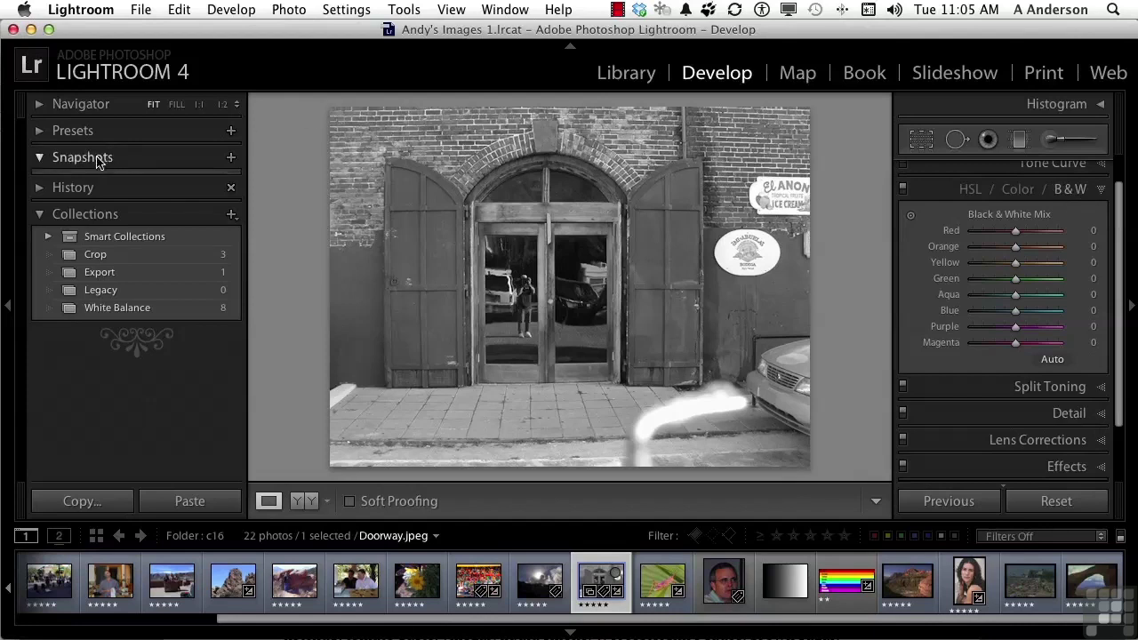
click(230, 158)
text(Original)
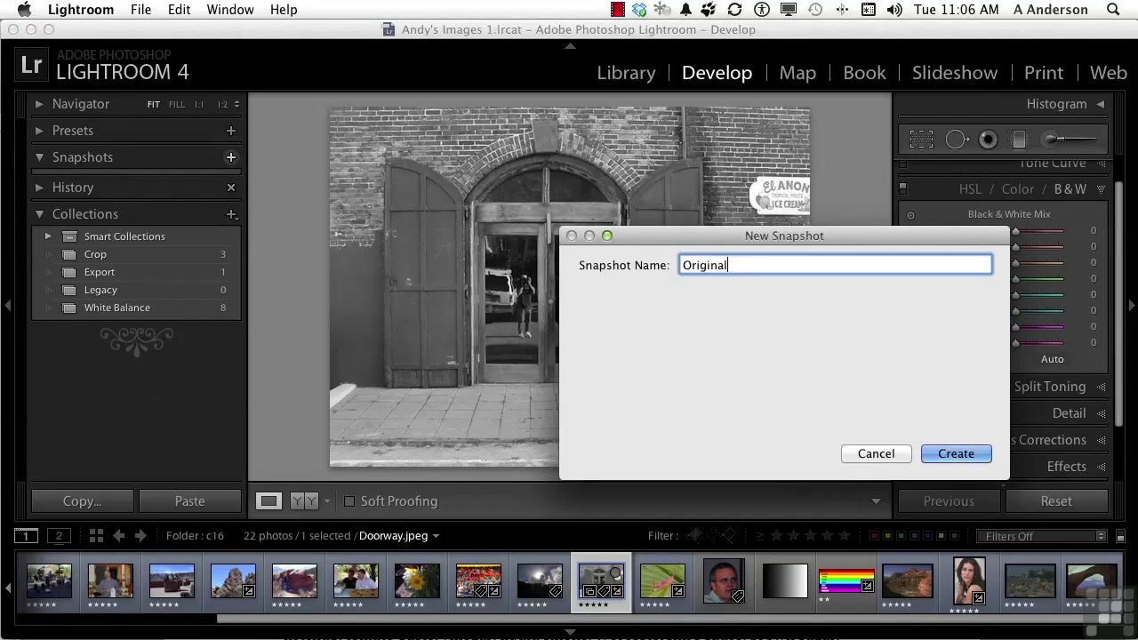
key(Return)
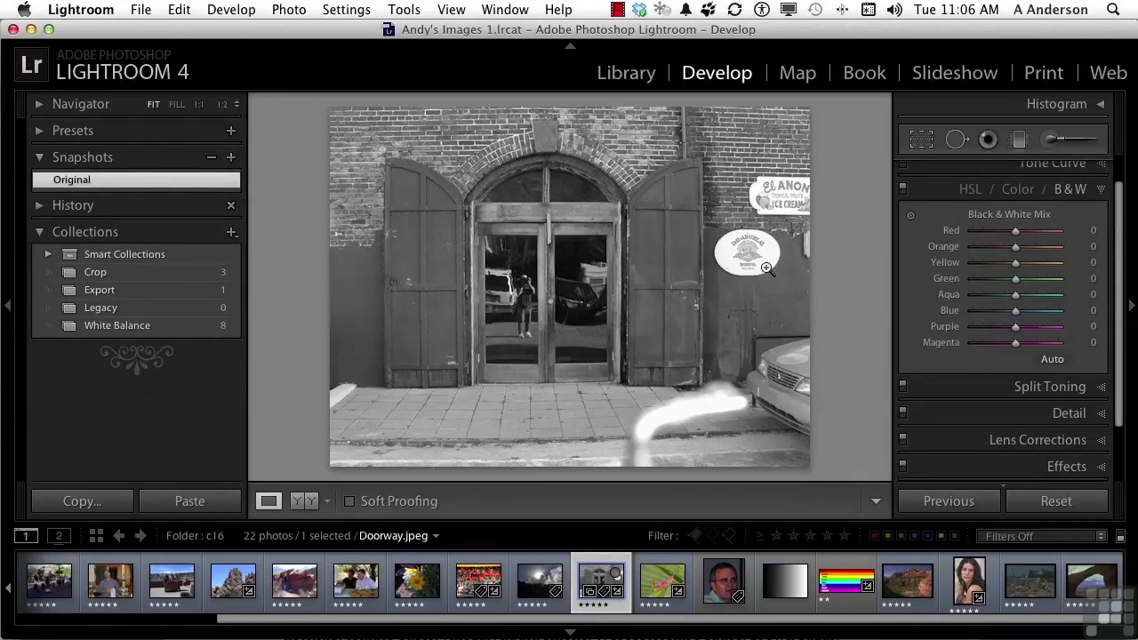
Set the Black & White Mix to red +29, orange +21, yellow -37, aqua -44, blue -67, purple +9 and magenta +3
drag(1016, 236, 986, 317)
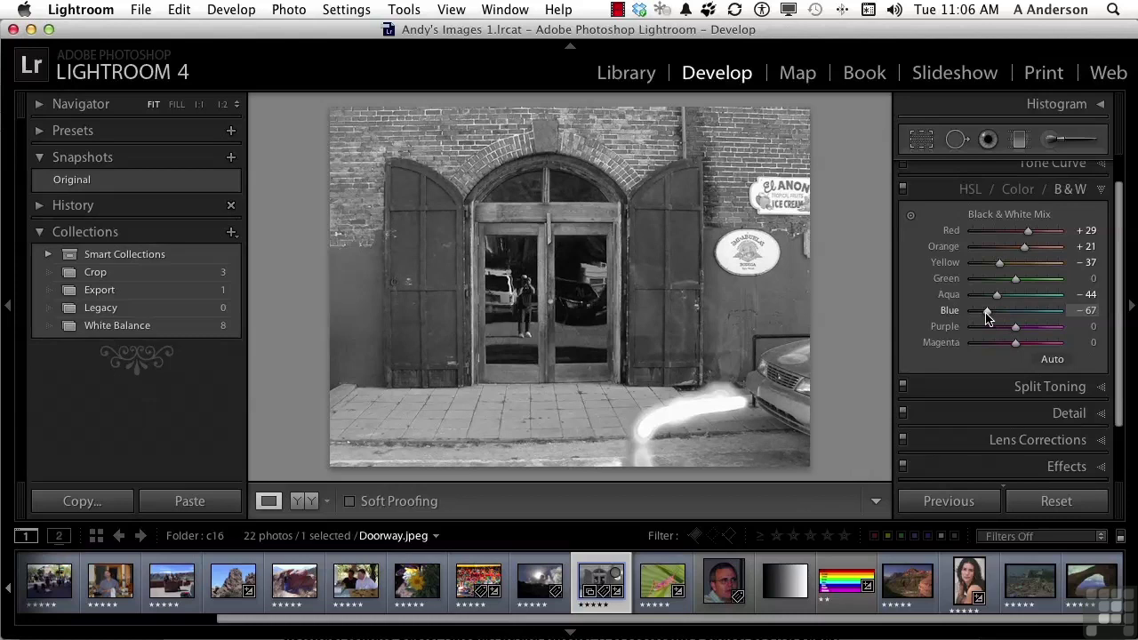
drag(1014, 326, 1018, 354)
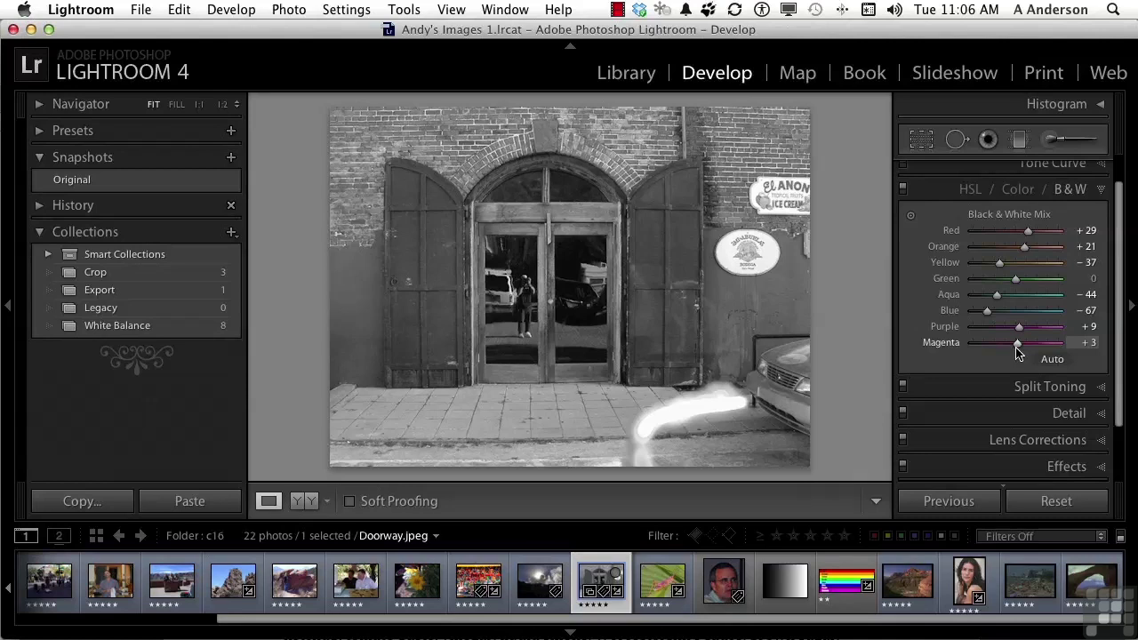
Save a snapshot named Grayscale and compare it with the Original snapshot
click(230, 157)
text(G)
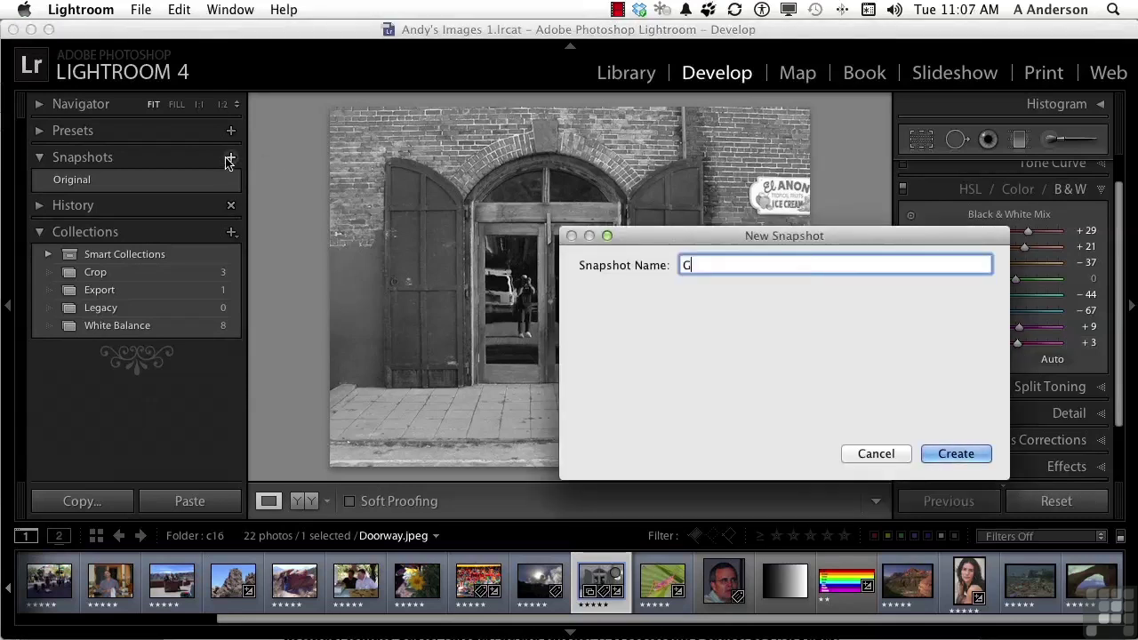
text(rayscale)
key(Return)
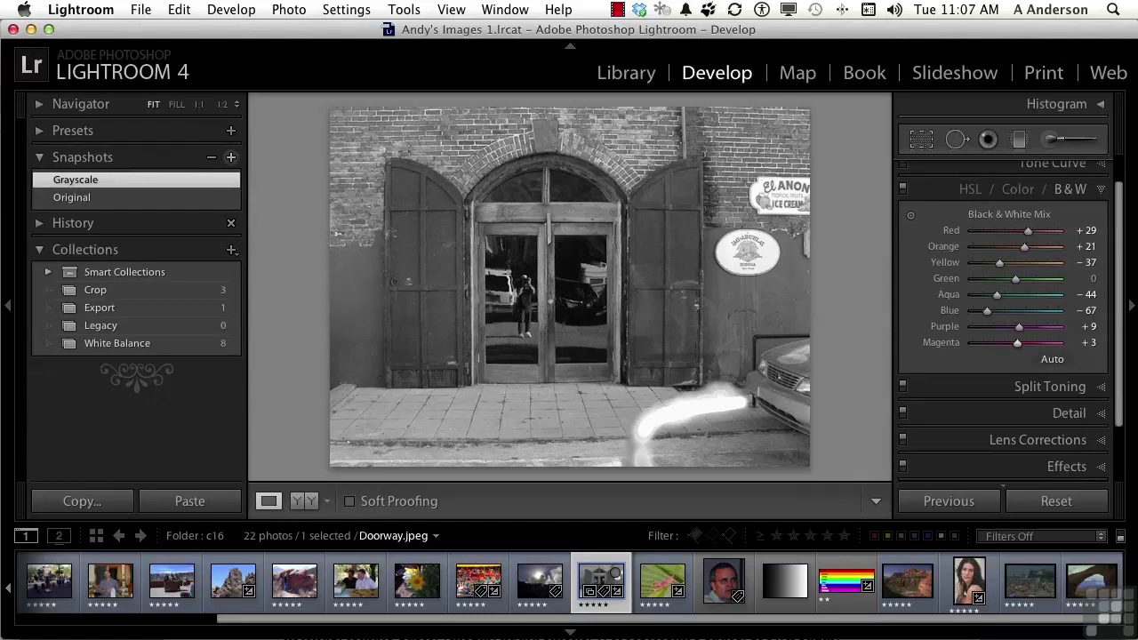
click(79, 200)
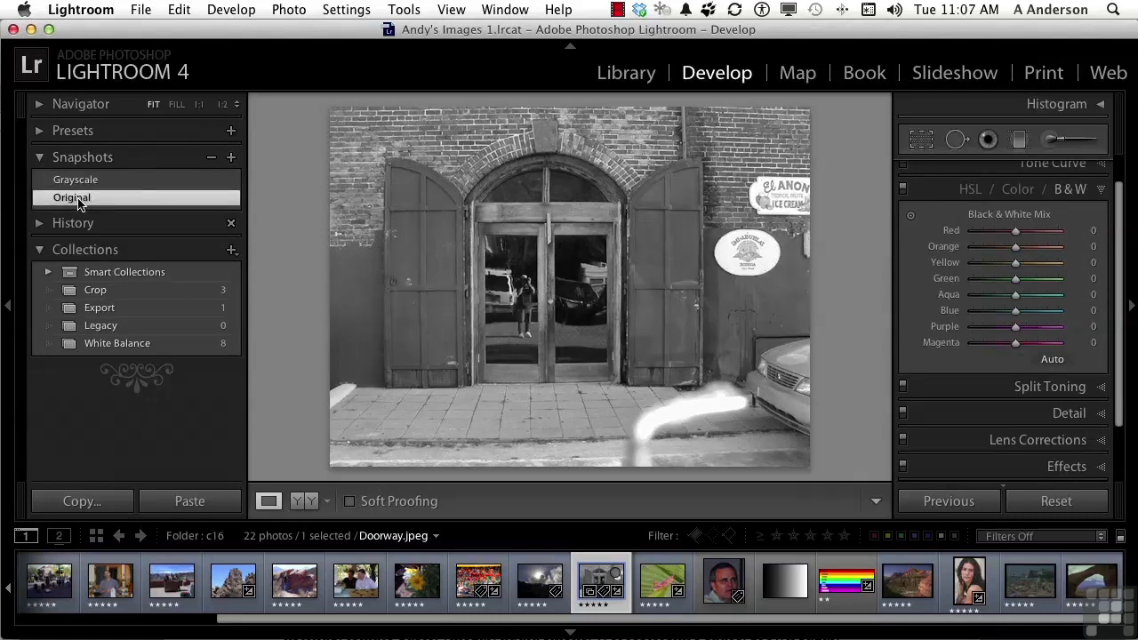
click(79, 182)
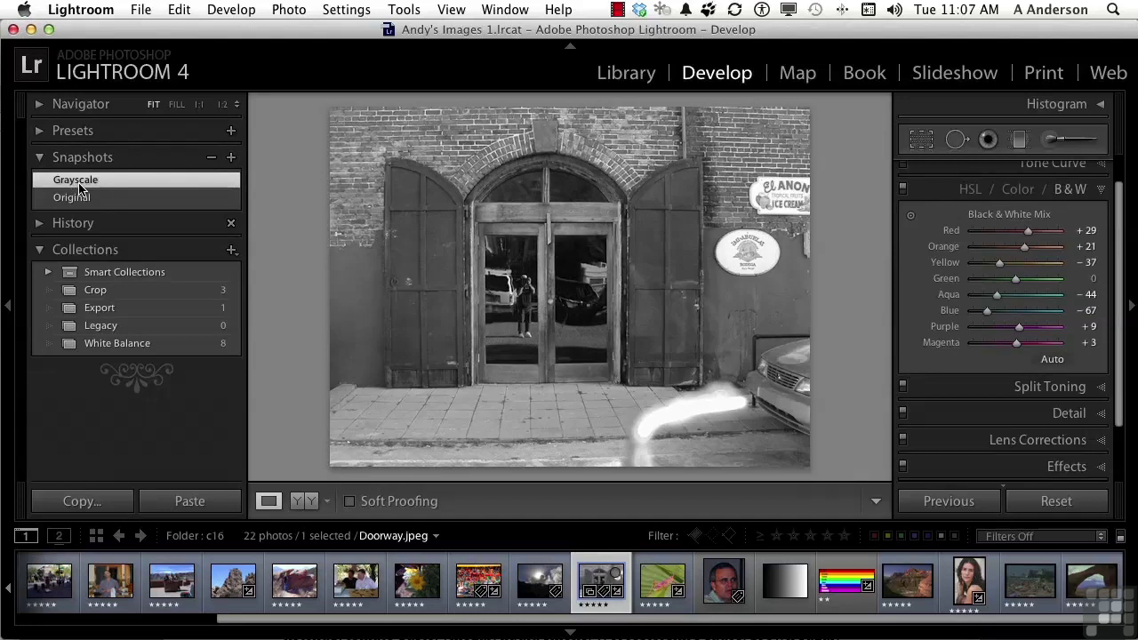